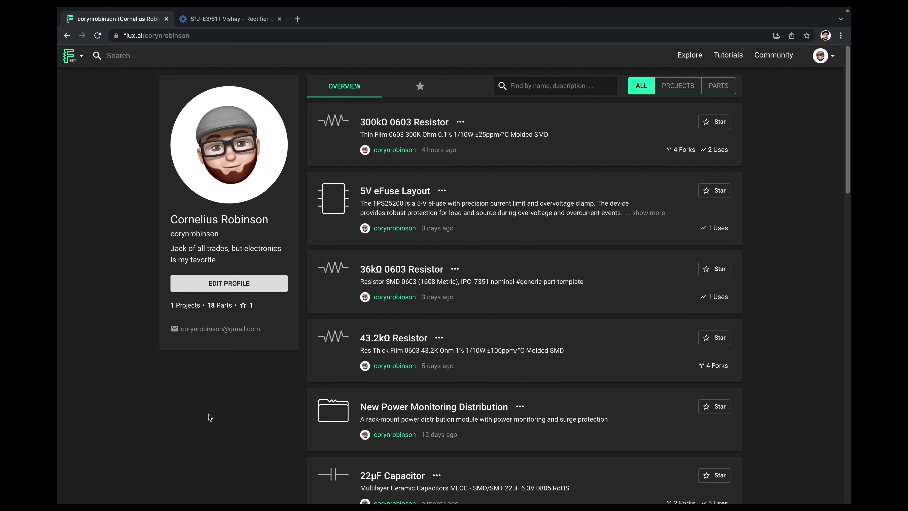
On the Octopart page for the Vishay S1J-E3/61T diode, download the CAD models from EE Concierge.
left_click(235, 19)
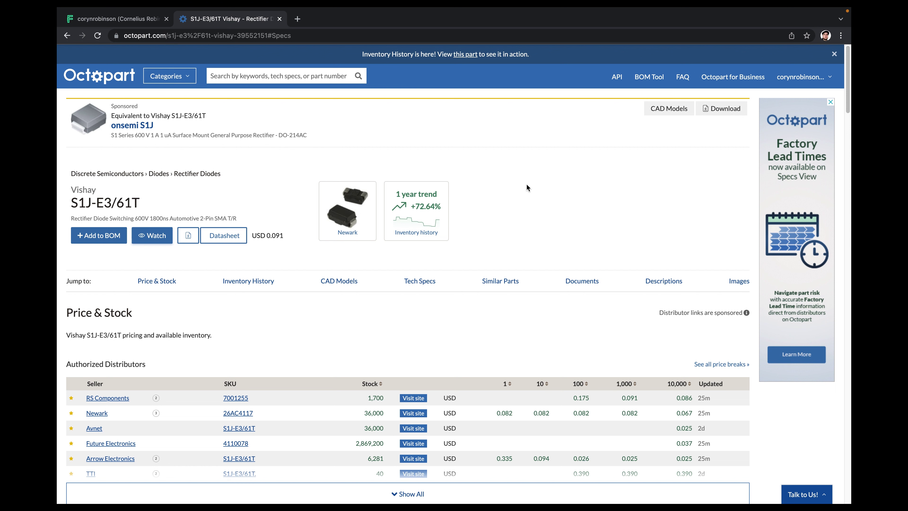
left_click(334, 282)
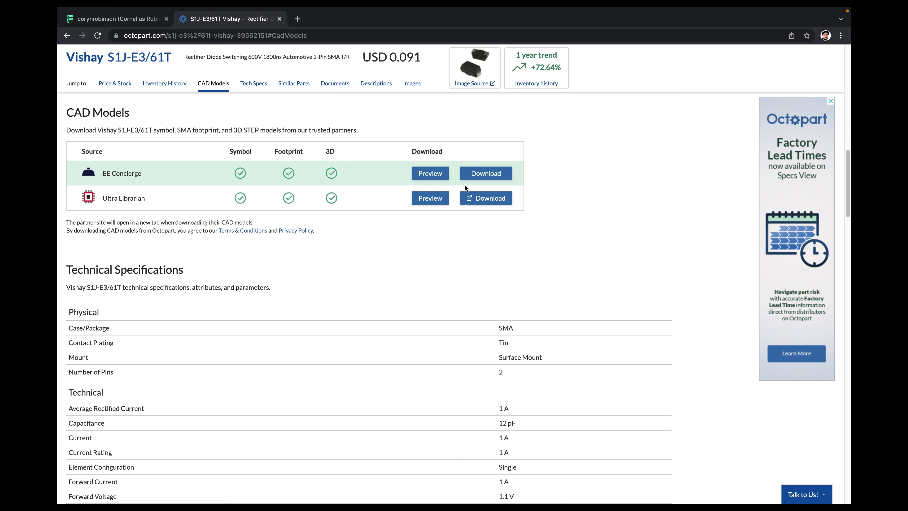
left_click(475, 175)
left_click(468, 198)
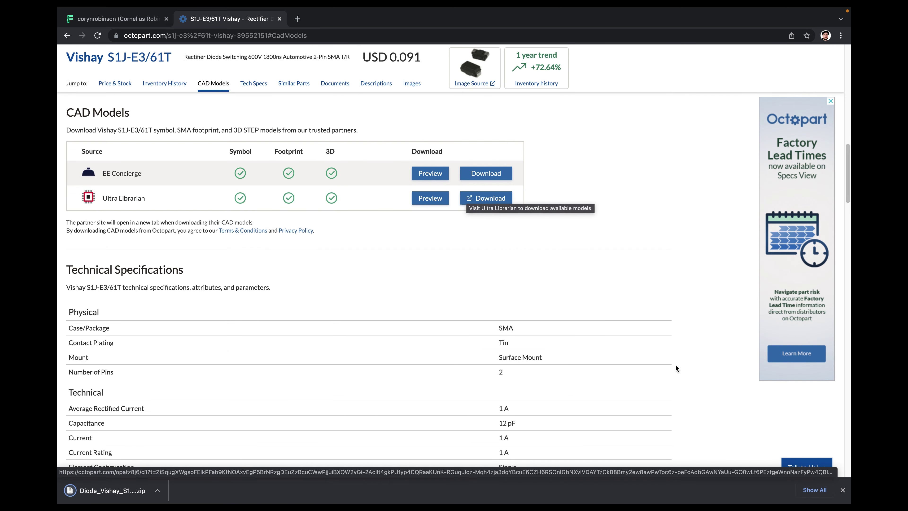
Return to Flux and import eec.lib from the Diode_Vishay_S1J-E3_61T folder as a KiCAD part.
left_click(136, 22)
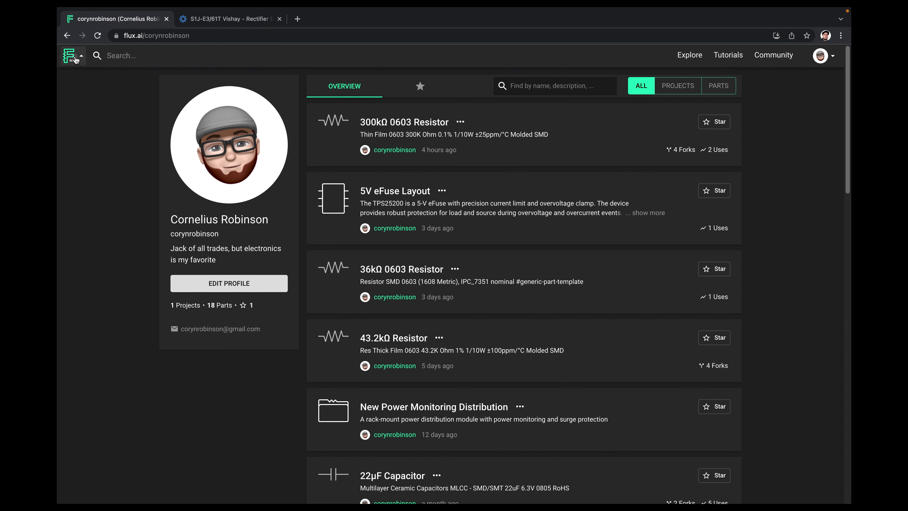
left_click(71, 55)
mouse_move(139, 94)
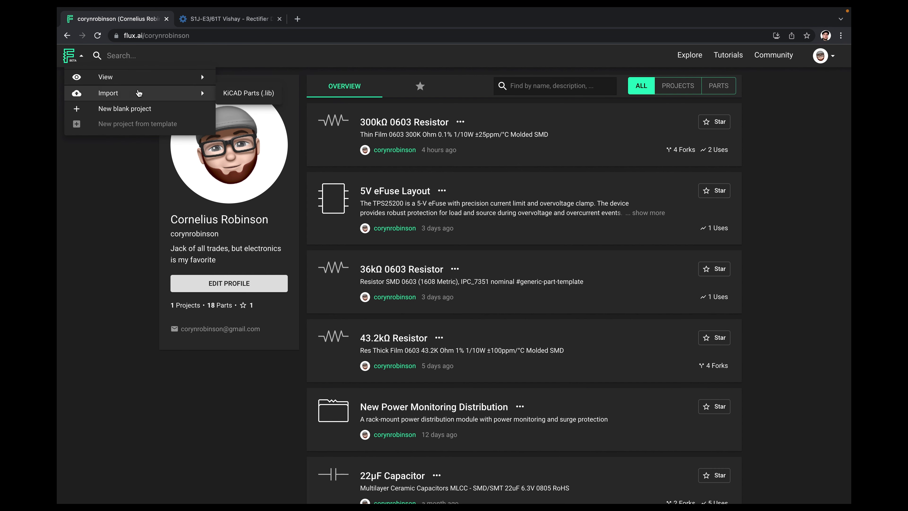
left_click(236, 95)
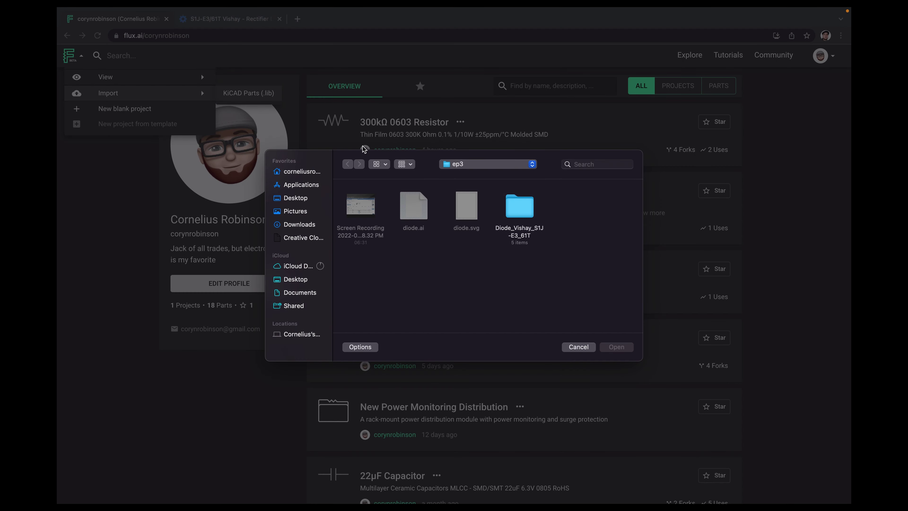
left_click(460, 168)
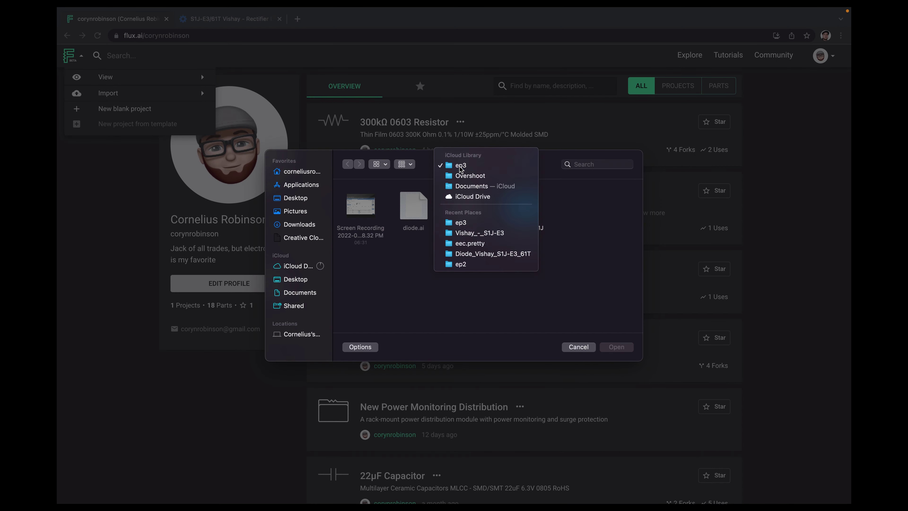
left_click(567, 251)
double_click(523, 212)
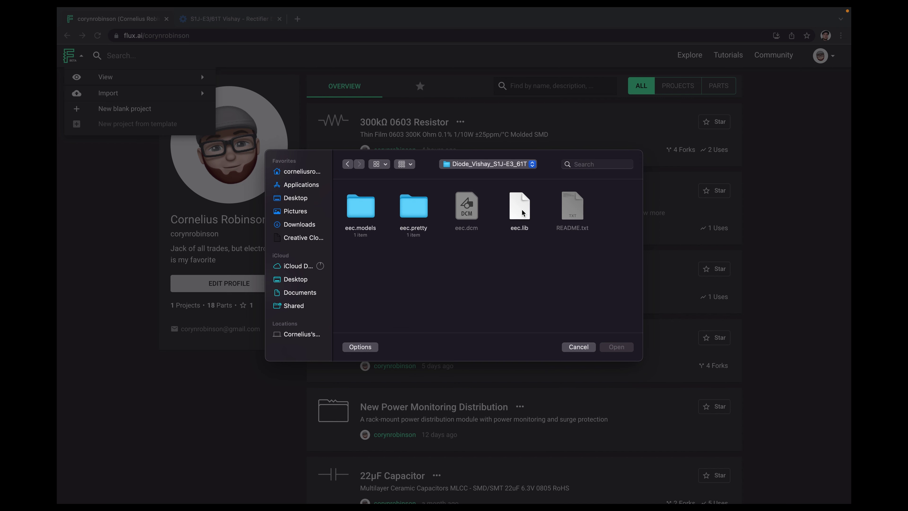
left_click(520, 211)
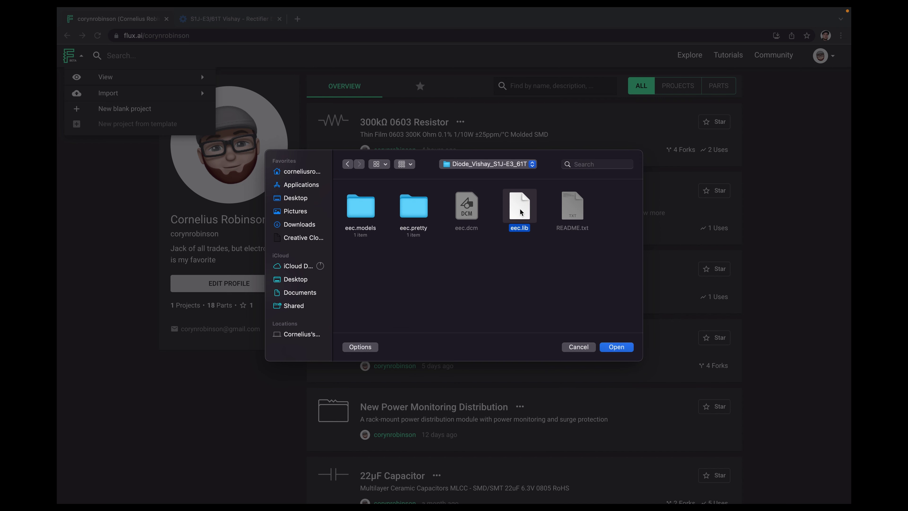
double_click(520, 211)
left_click(543, 278)
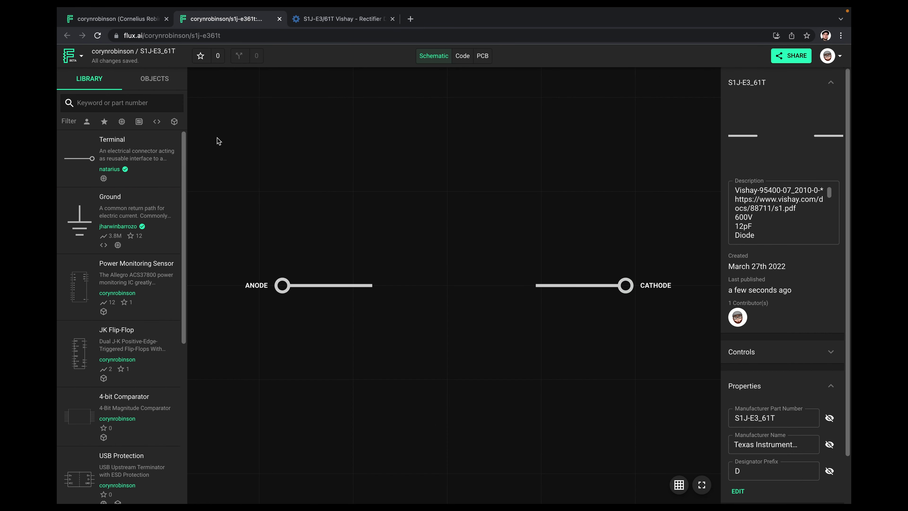
Rename the imported part project as "1A Rectifier Diode".
left_click_drag(175, 51, 141, 50)
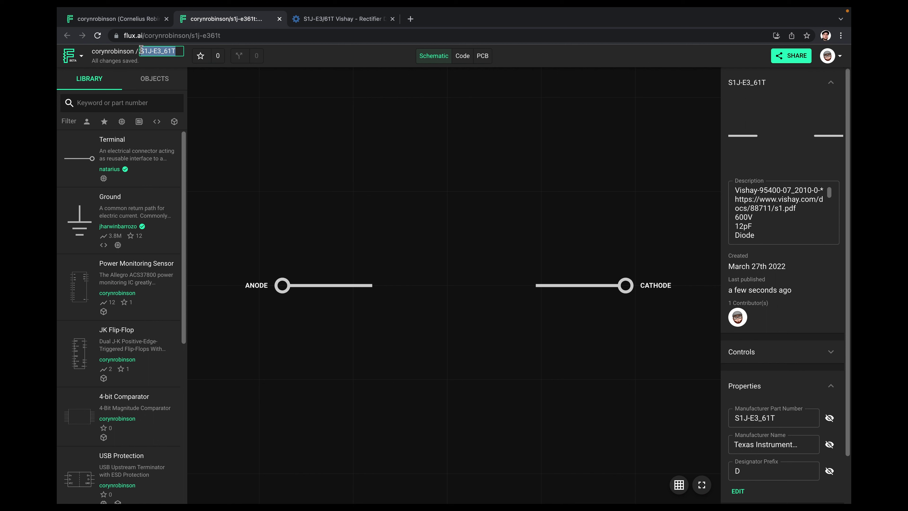
key("BackSpace")
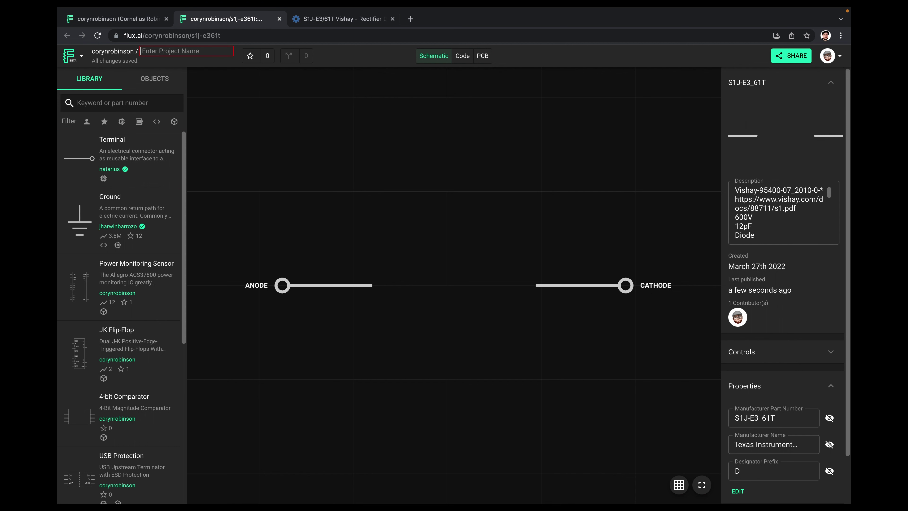
type("1A Rectifier Diode")
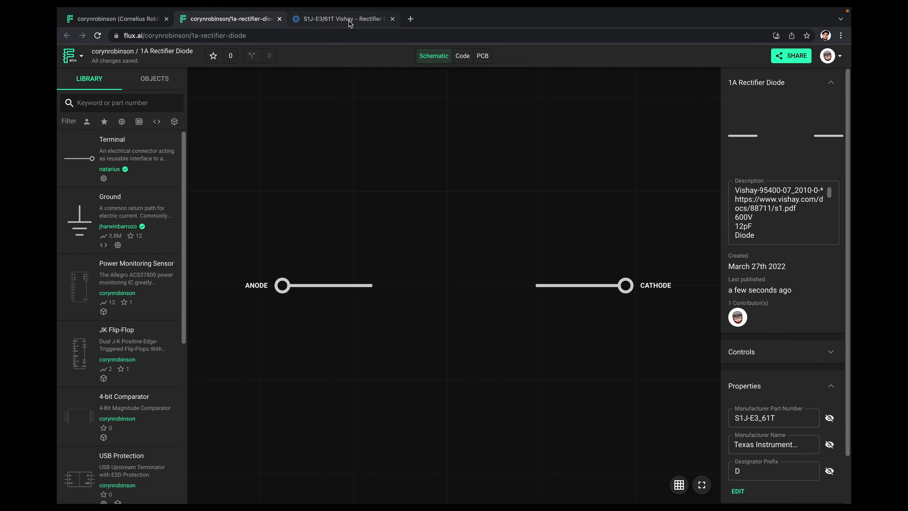
Replace the part's description with "Rectifier Diode Switching 600V" copied from the Octopart page, followed by "SMD".
left_click(341, 19)
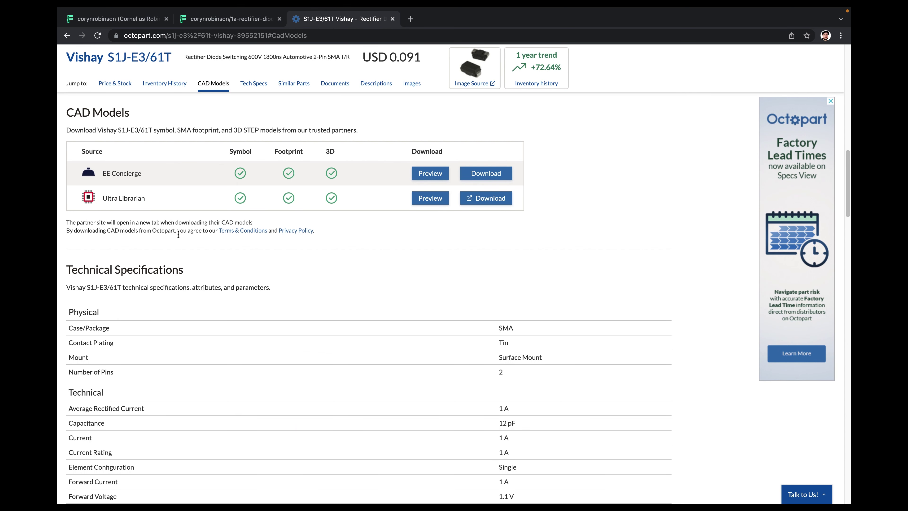
scroll(176, 226, "up", 15)
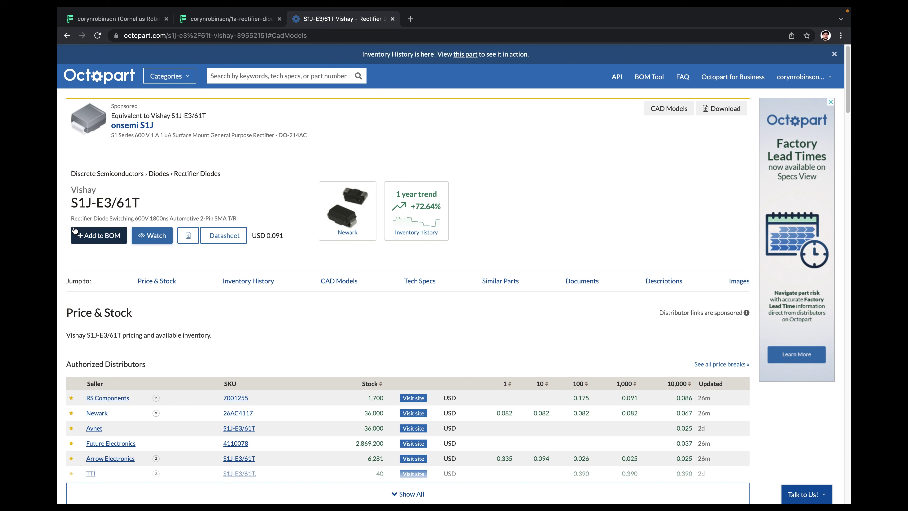
left_click_drag(72, 219, 150, 218)
key("super+c")
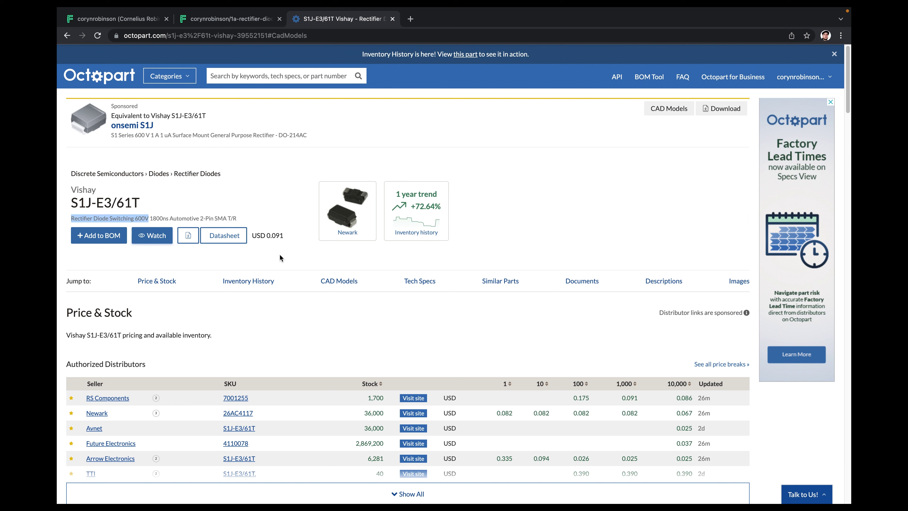
left_click(247, 19)
left_click(759, 238)
key("super+a")
key("super+v")
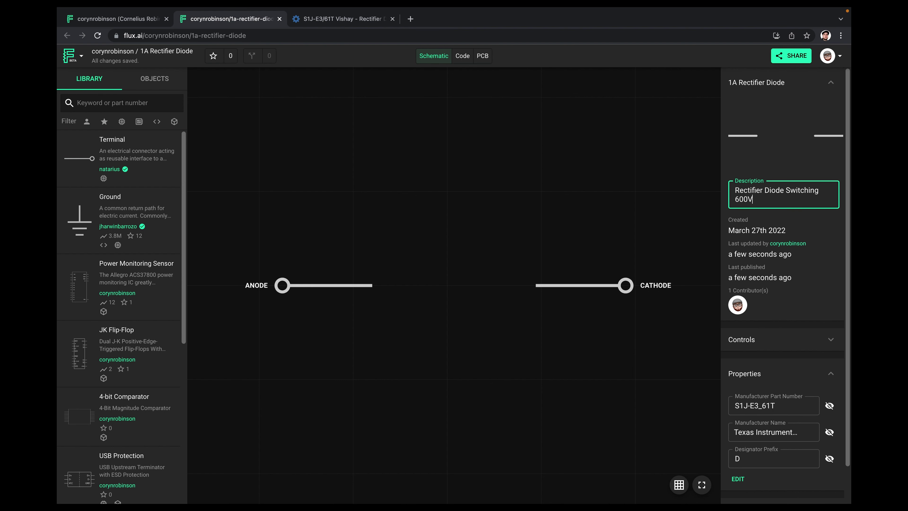
type("SMD")
left_click(712, 269)
Set the part's Manufacturer Name property to Vishay.
scroll(757, 332, "down", 1)
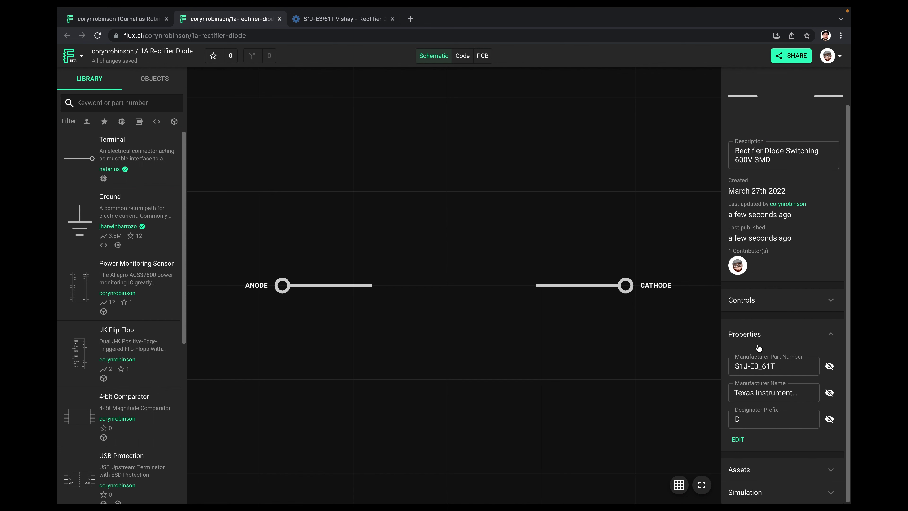
left_click(767, 394)
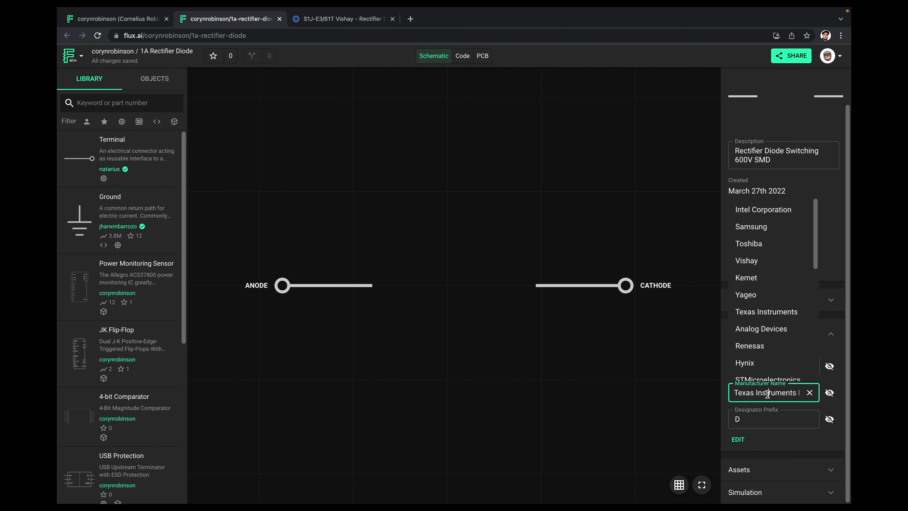
left_click(810, 392)
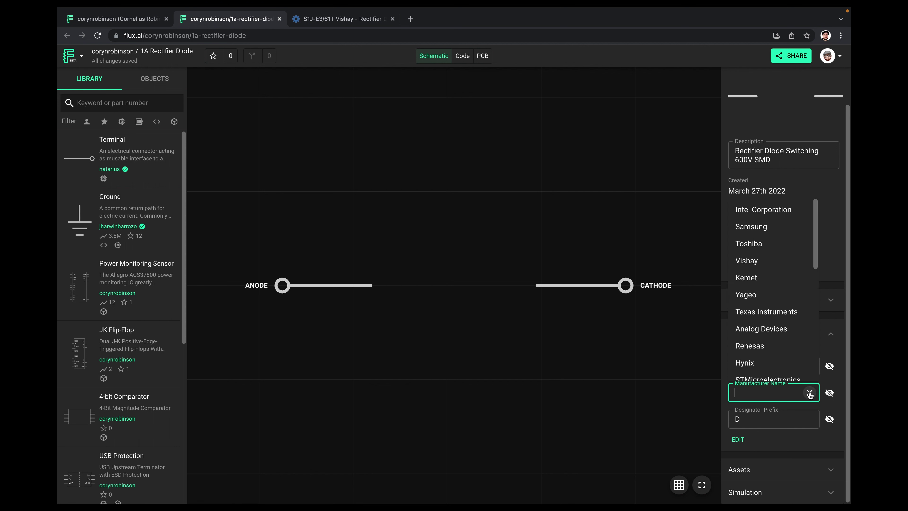
type("Vishay")
left_click(787, 419)
Start editing the part's property list and add a Current property.
left_click(771, 440)
left_click(737, 440)
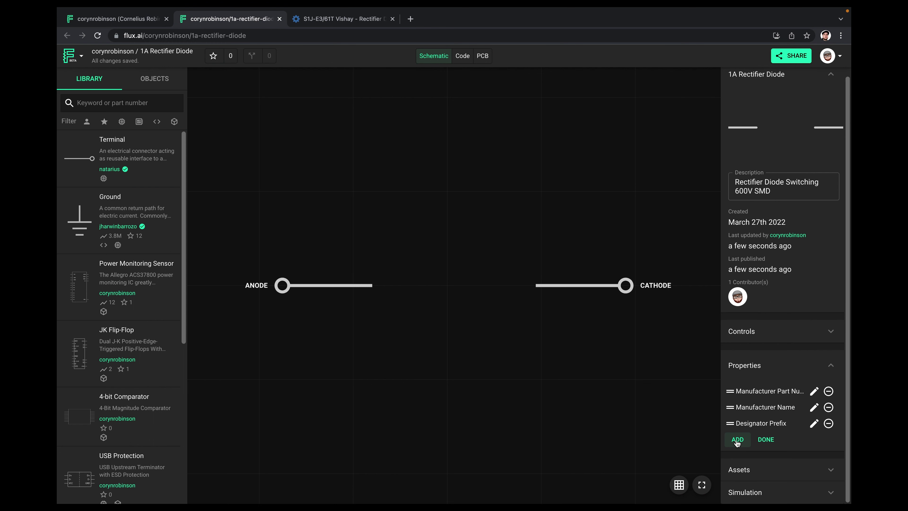
left_click(737, 440)
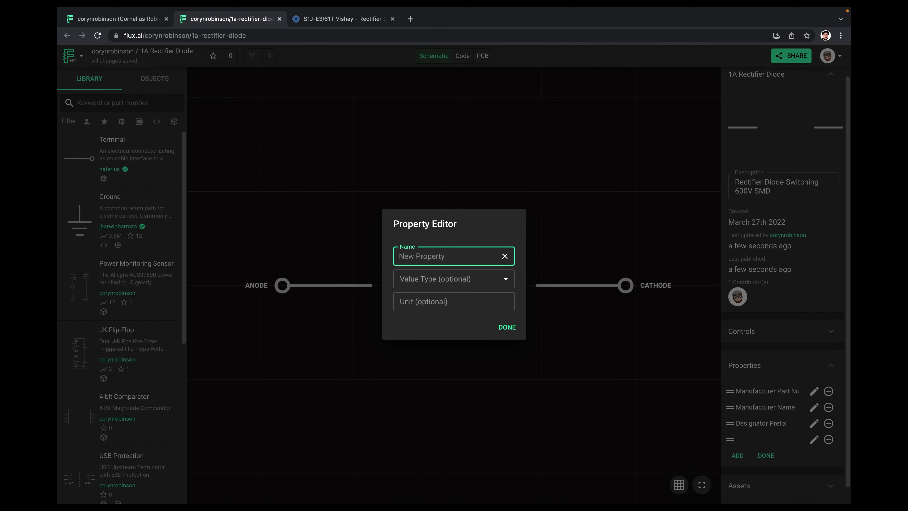
type("cur")
left_click(413, 279)
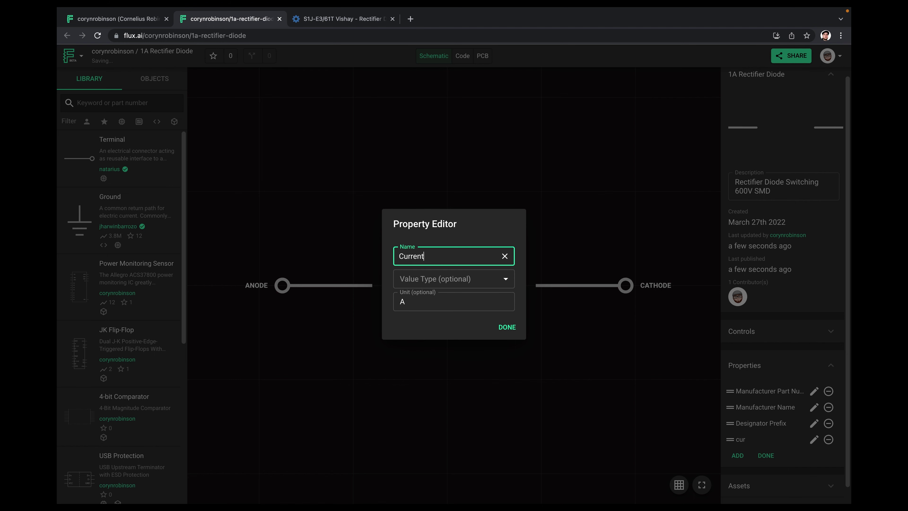
left_click(781, 450)
Add the predefined Capacitance property to the part's property list.
left_click(737, 454)
left_click(464, 254)
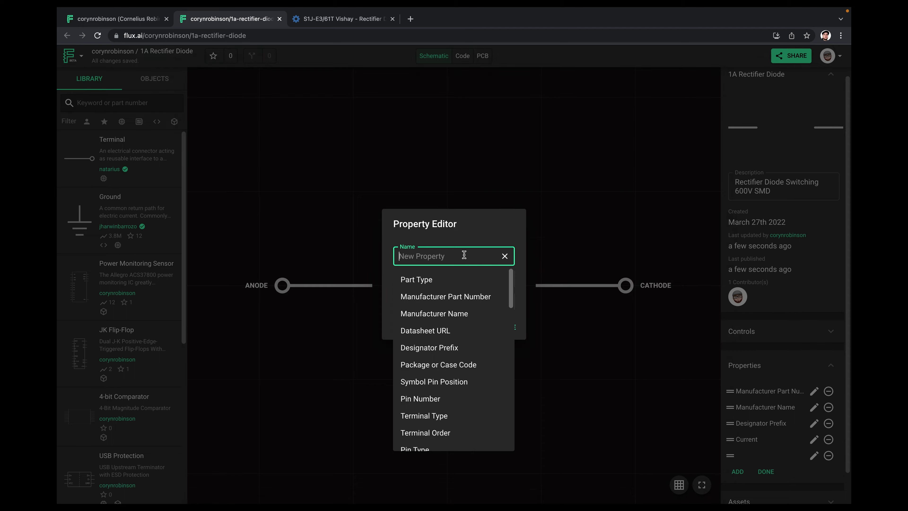
type("cap")
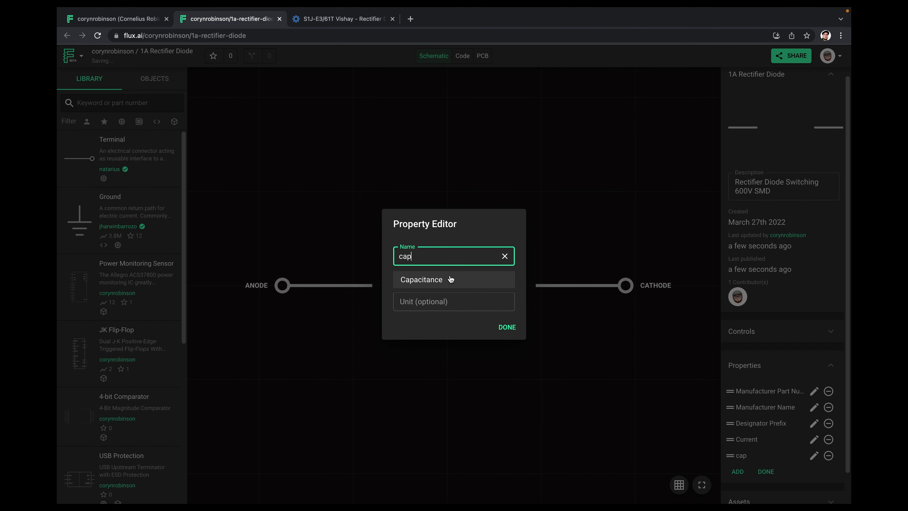
left_click(450, 279)
left_click(507, 327)
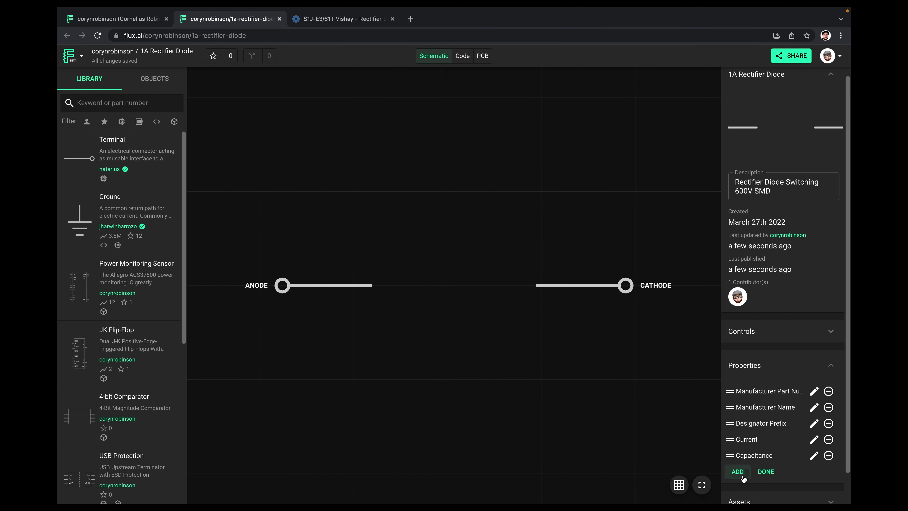
Add the predefined Forward Voltage property to the part's property list.
left_click(737, 472)
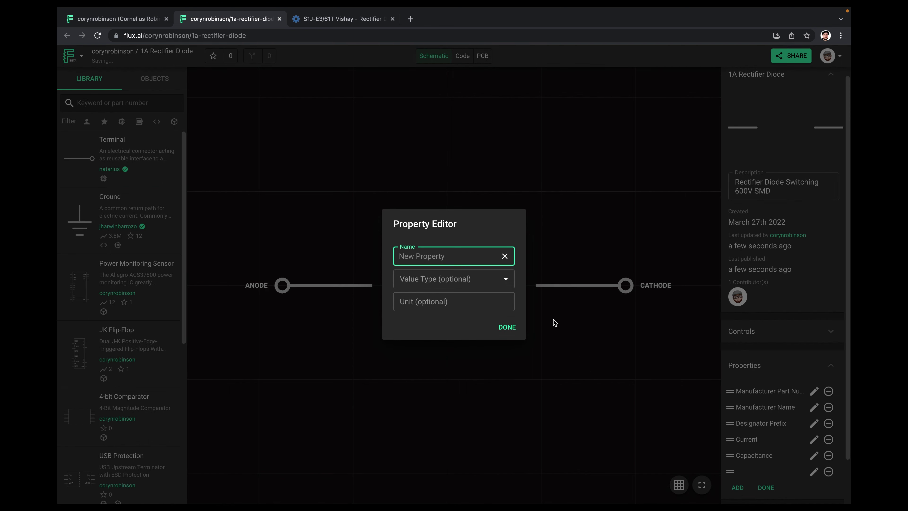
type("for")
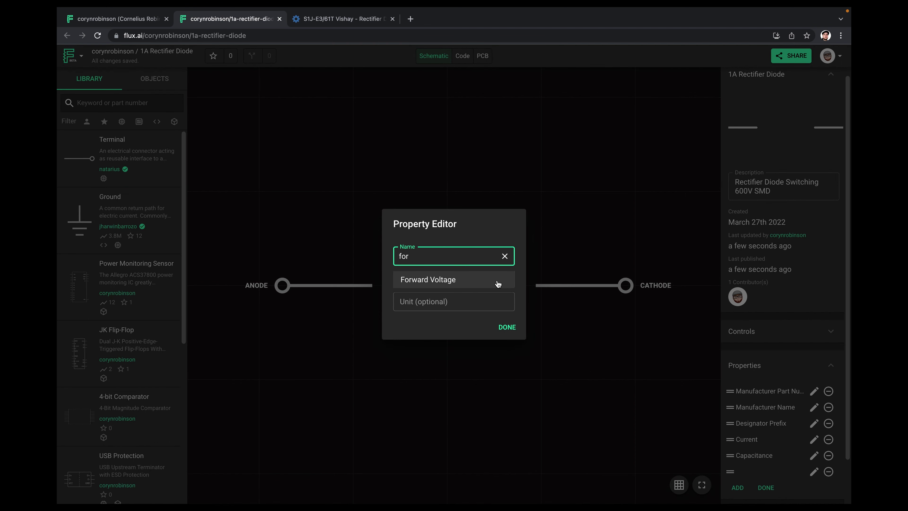
left_click(502, 286)
left_click(507, 327)
Add the predefined Part Type property to the part's property list.
left_click(737, 487)
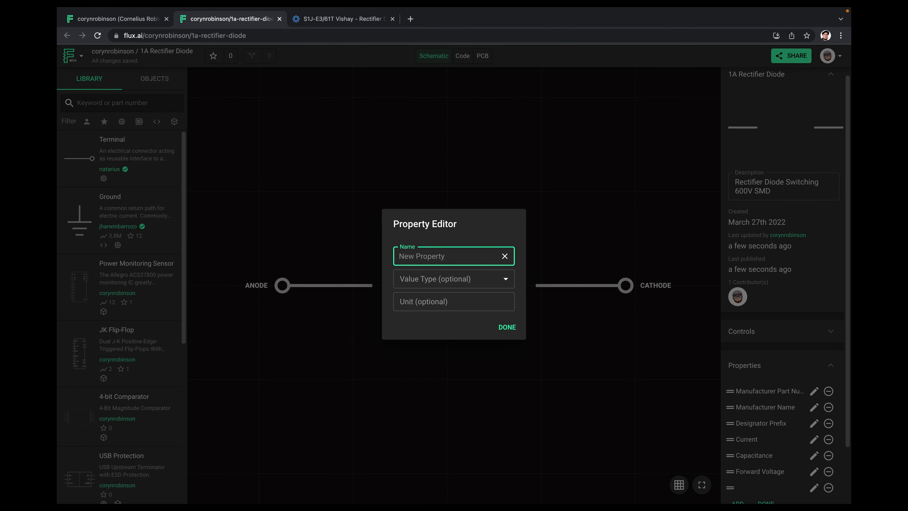
type("part")
left_click(417, 279)
left_click(513, 327)
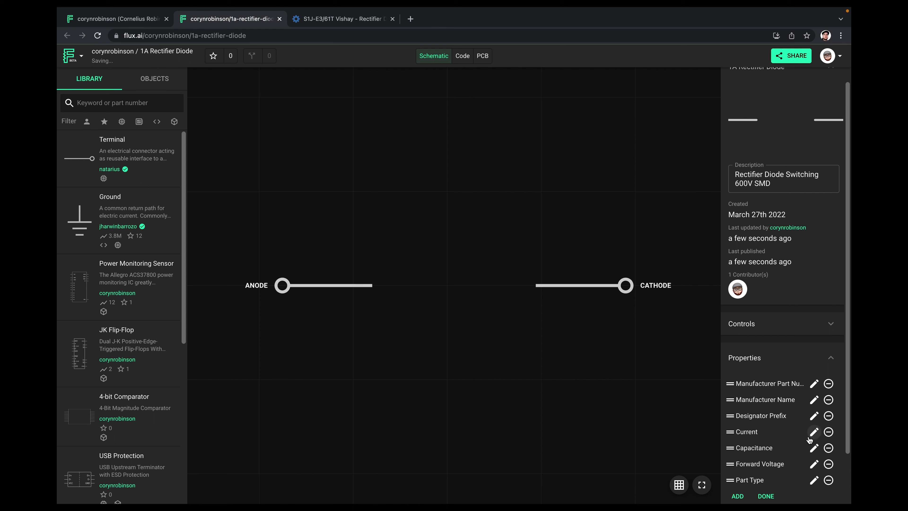
Add the predefined Max Reverse Voltage property to the part's property list.
scroll(786, 451, "down", 2)
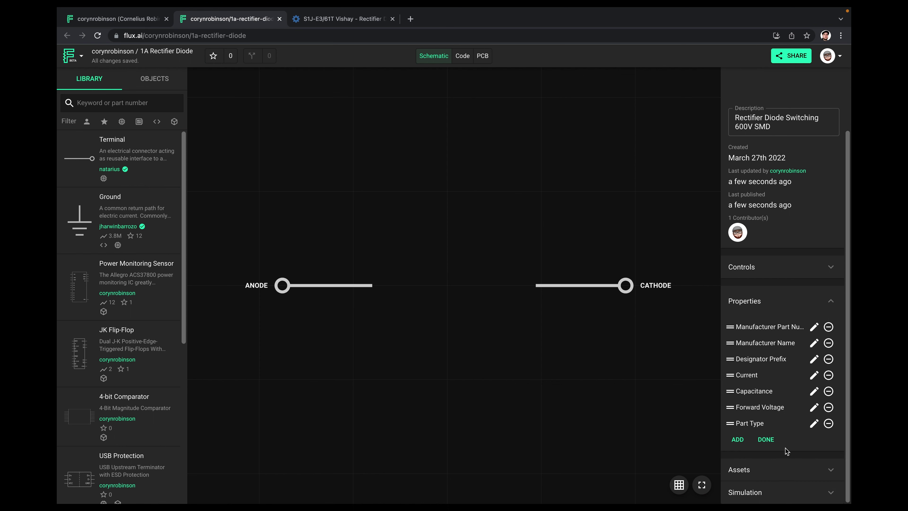
left_click(737, 439)
type("rev")
left_click(482, 285)
left_click(507, 327)
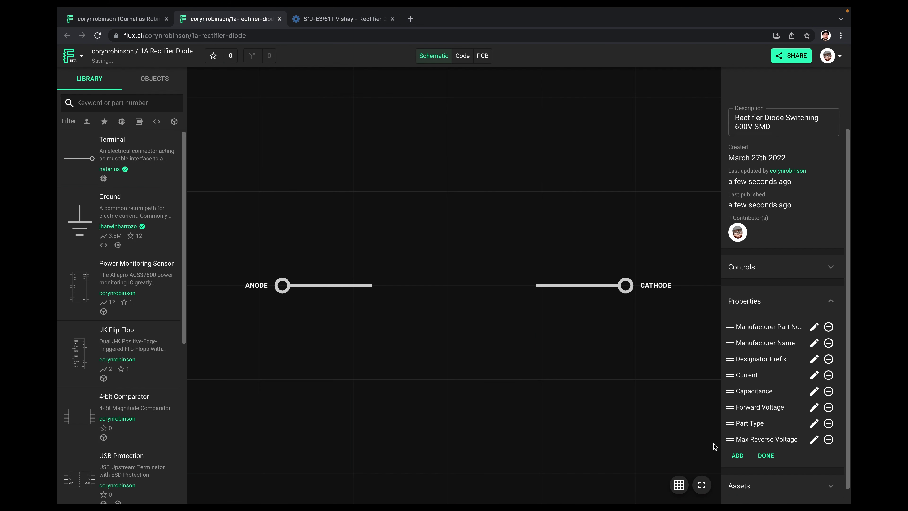
Add the predefined Package or Case Code property to the part's property list.
left_click(737, 455)
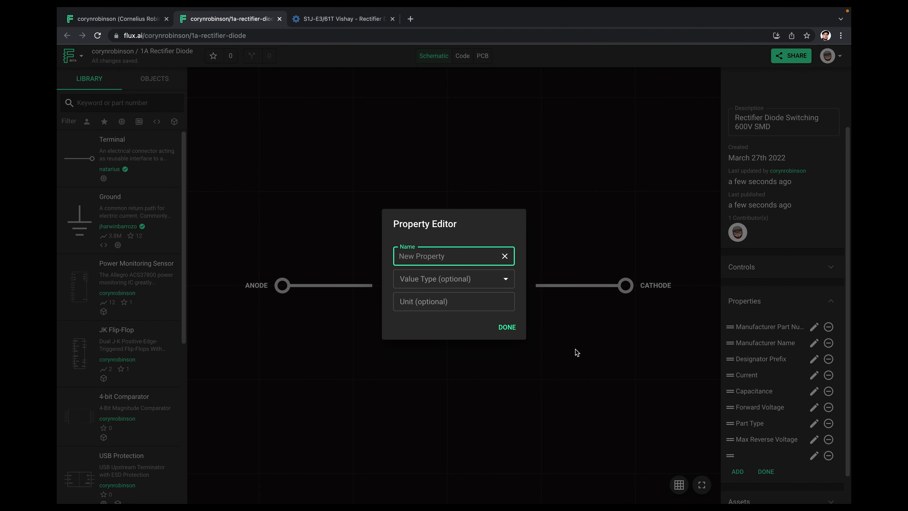
type("pack")
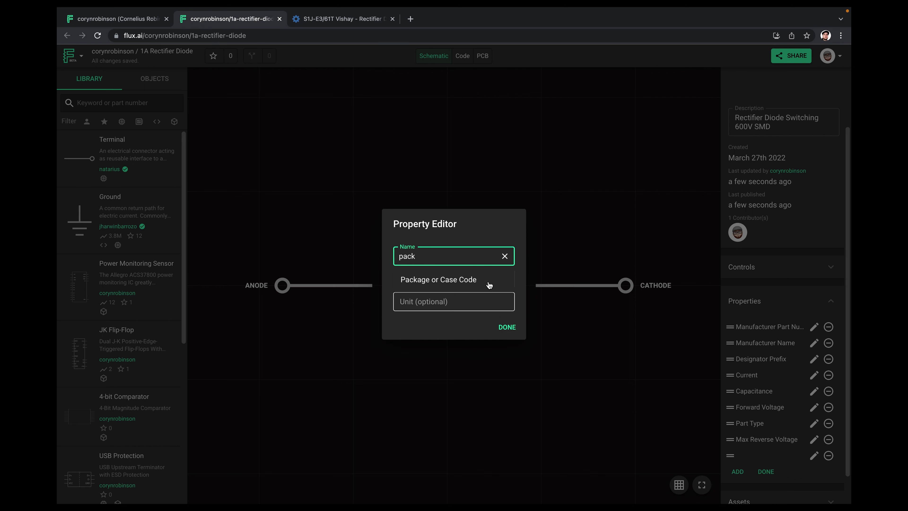
left_click(488, 285)
left_click(506, 327)
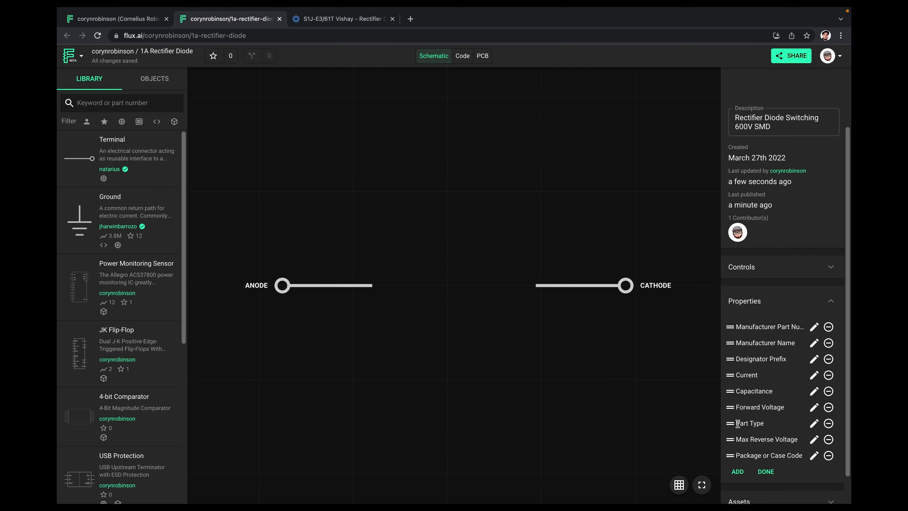
Add the predefined Datasheet URL property to the part's property list.
left_click(737, 471)
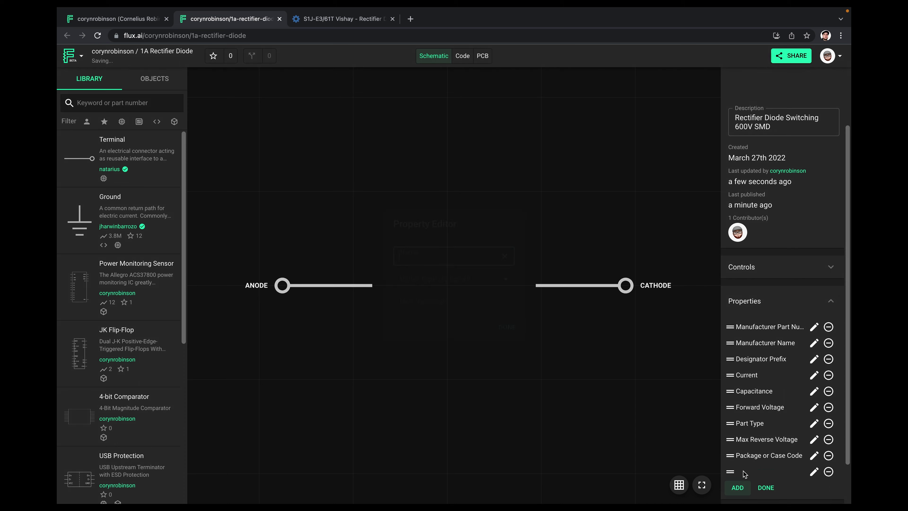
left_click(472, 257)
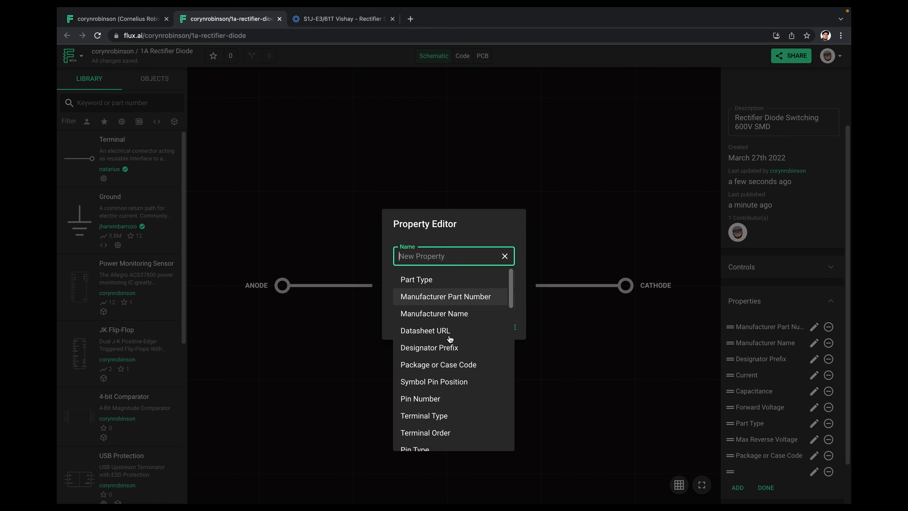
left_click(461, 331)
left_click(507, 327)
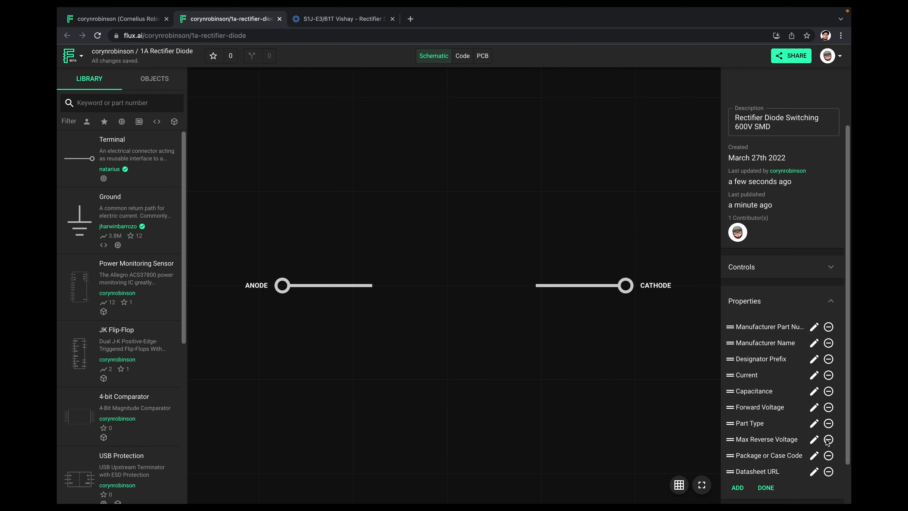
Add the predefined Purchase Url property and finish editing the part's property list.
left_click(737, 502)
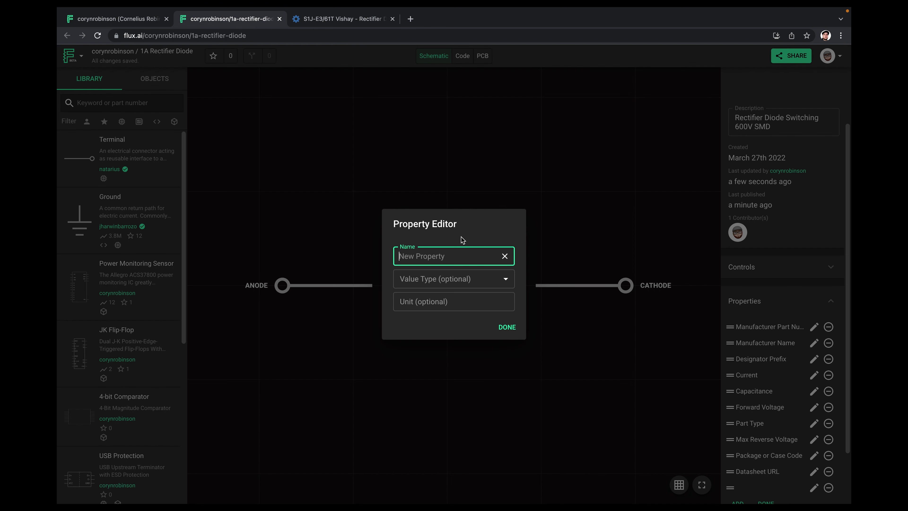
left_click(453, 255)
type("purch")
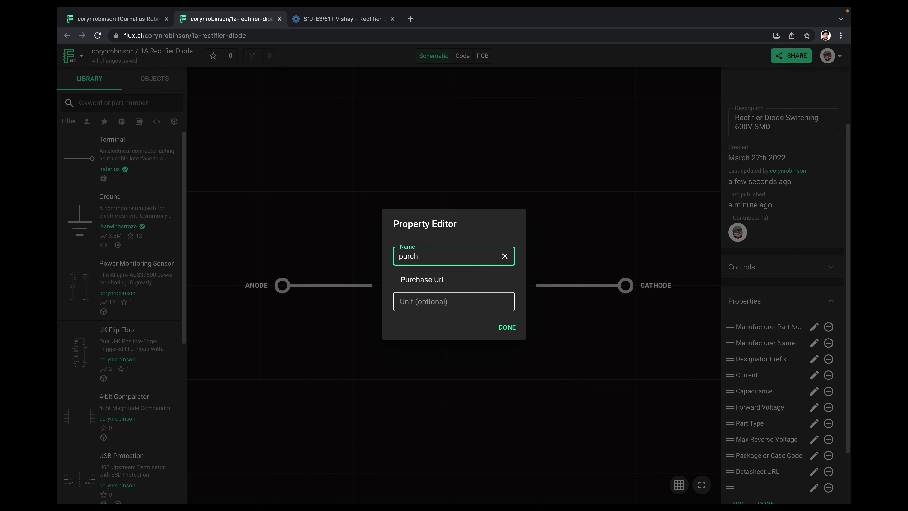
left_click(439, 279)
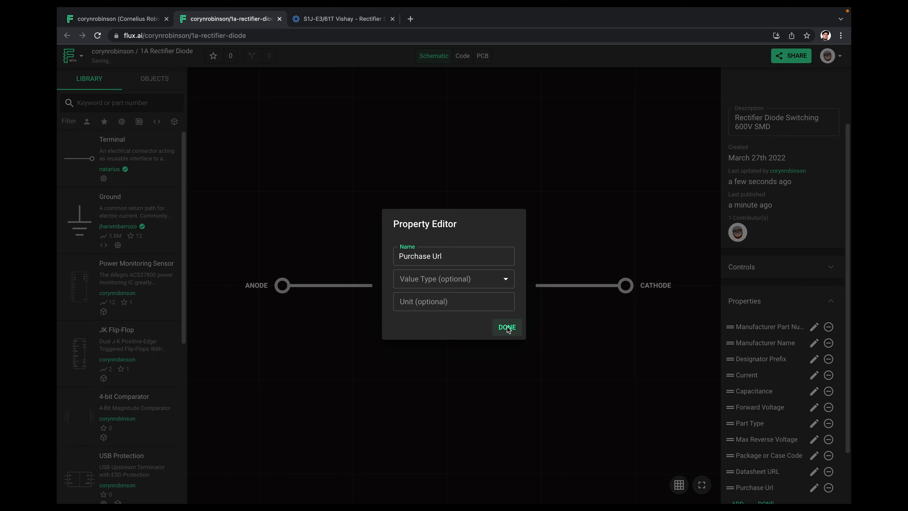
left_click(507, 327)
scroll(752, 307, "down", 3)
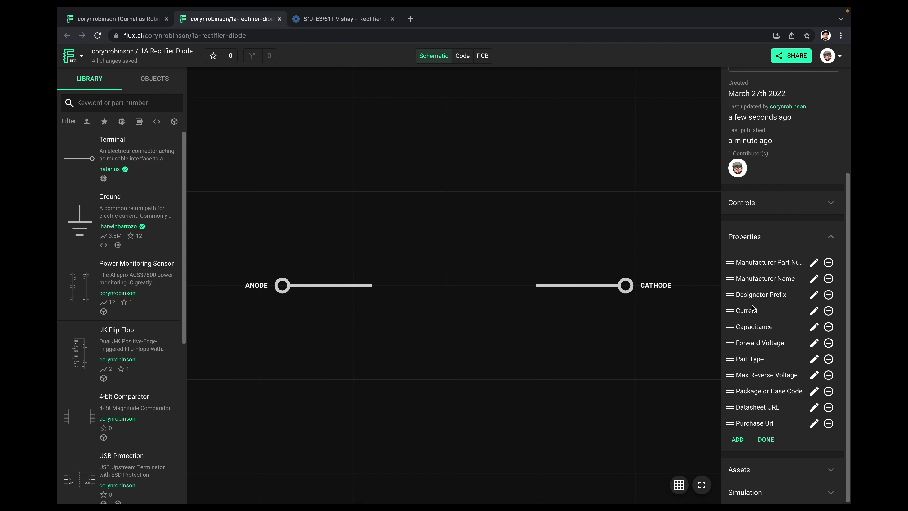
left_click(766, 440)
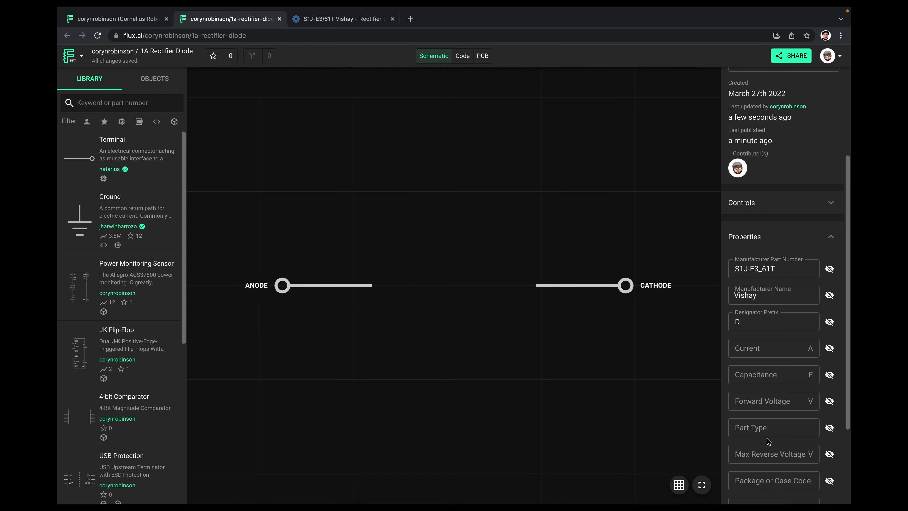
Set the part's Current property to 1 A and its Capacitance to 12p F.
scroll(777, 415, "down", 2)
left_click(784, 296)
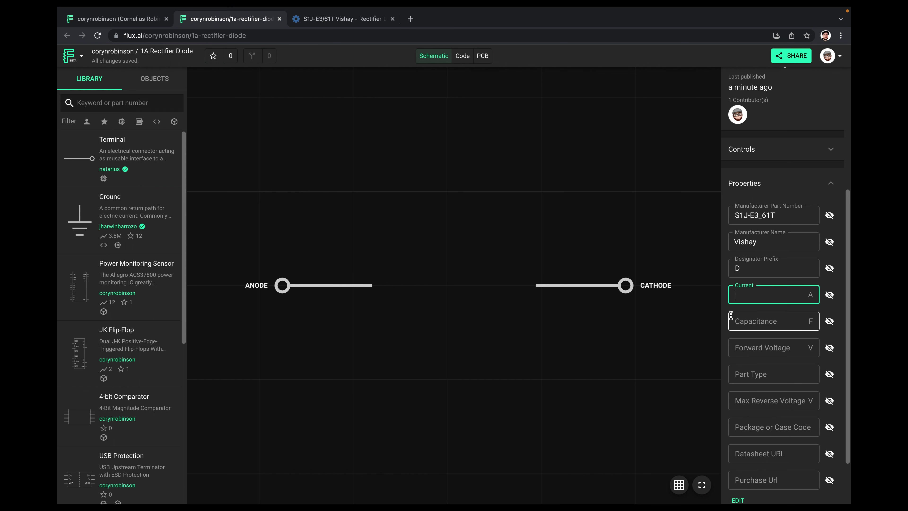
type("1")
left_click(758, 326)
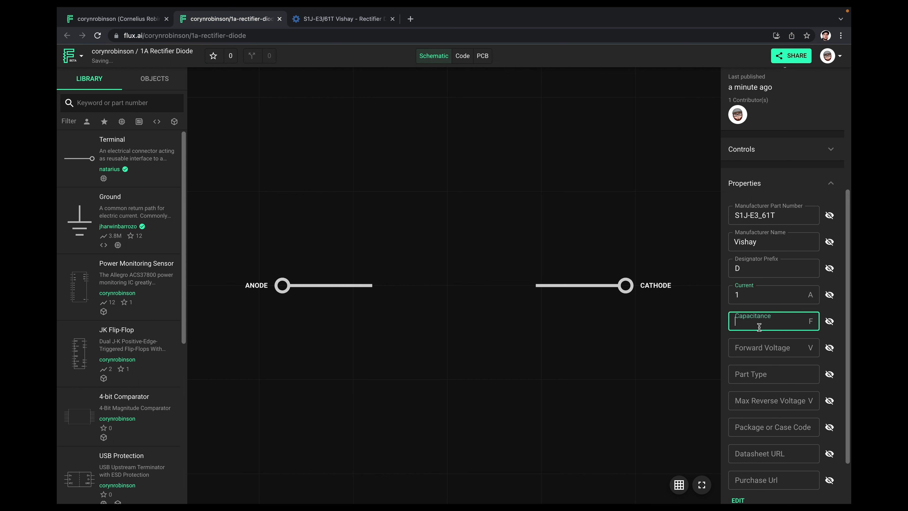
type("12p")
Set the part's Forward Voltage to 1.1 V and its Part Type to Diode.
left_click(766, 340)
type("1.1")
left_click(769, 372)
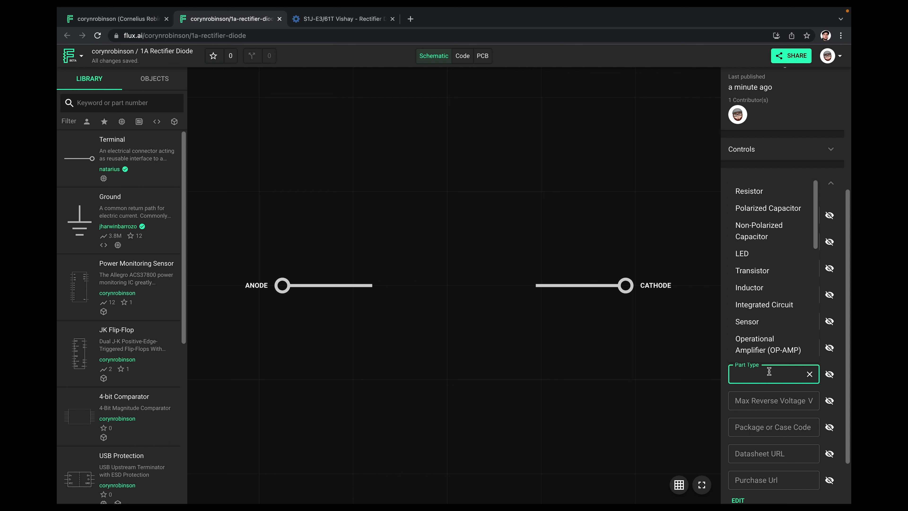
type("d")
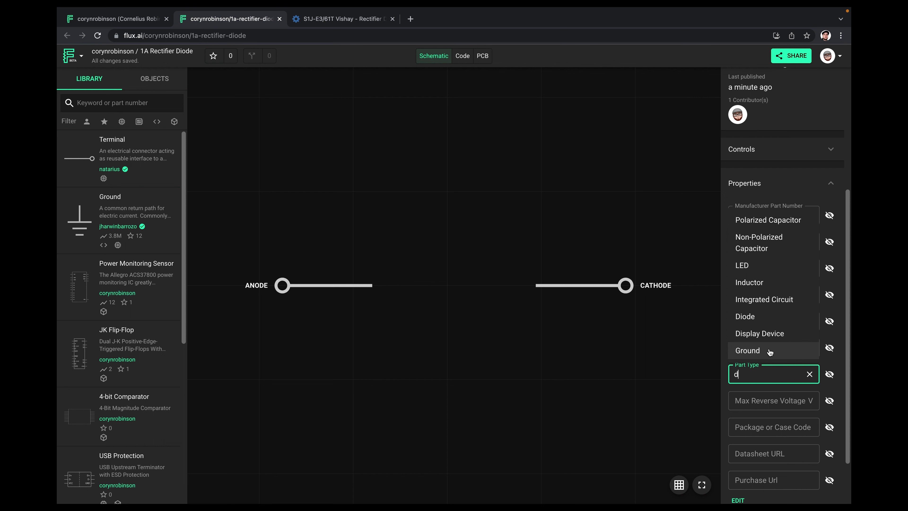
left_click(761, 320)
Set the part's Max Reverse Voltage to 600 V and its Package or Case Code to D_SMA.
left_click(766, 404)
type("600")
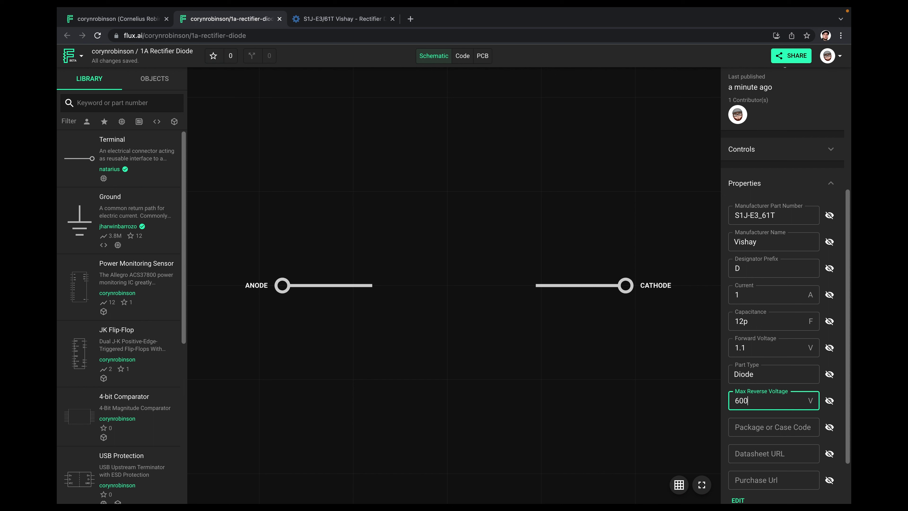
left_click(771, 427)
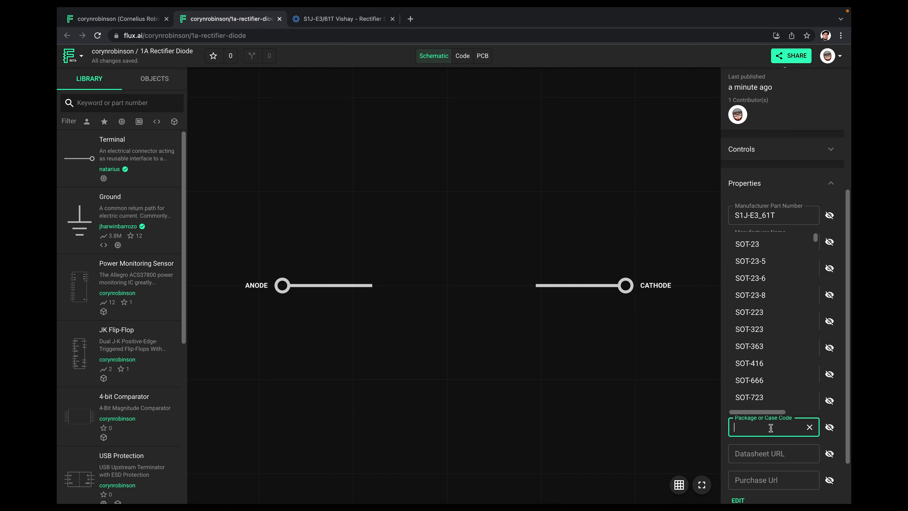
type("sma")
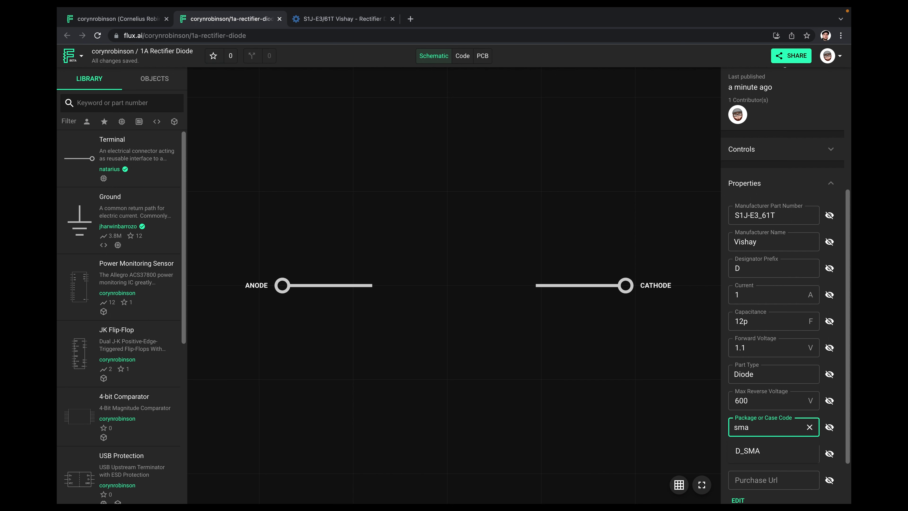
left_click(764, 452)
Open the S1J-E3/61T datasheet from the Octopart page and paste its web address into the part's Datasheet URL property in Flux.
left_click(771, 457)
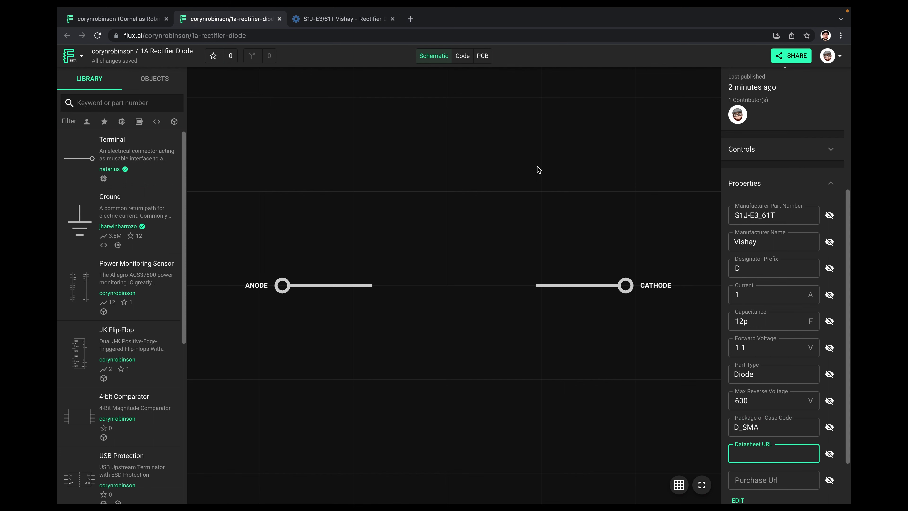
left_click(365, 23)
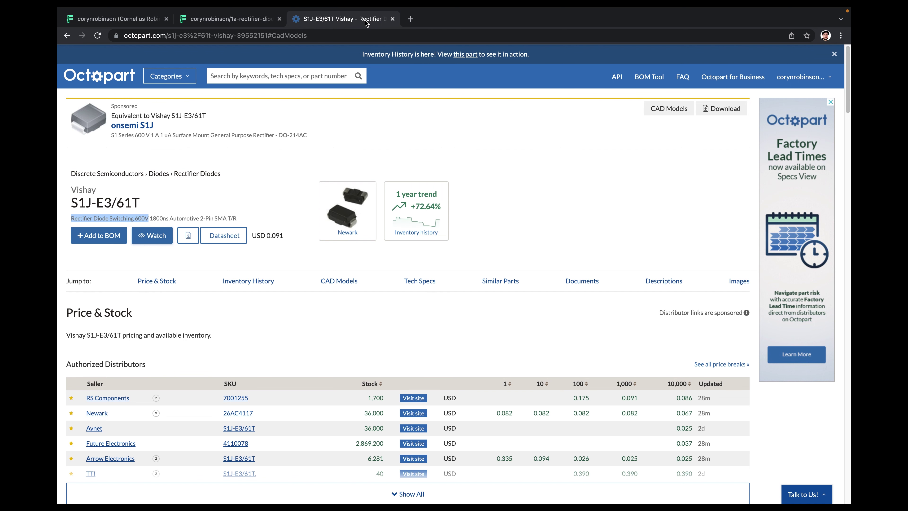
left_click(189, 239)
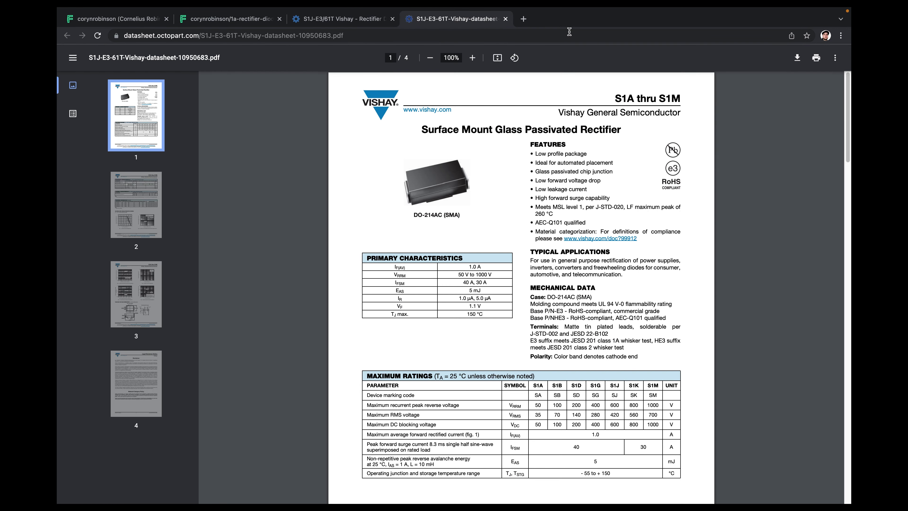
left_click(569, 31)
key("ctrl+c")
left_click(257, 19)
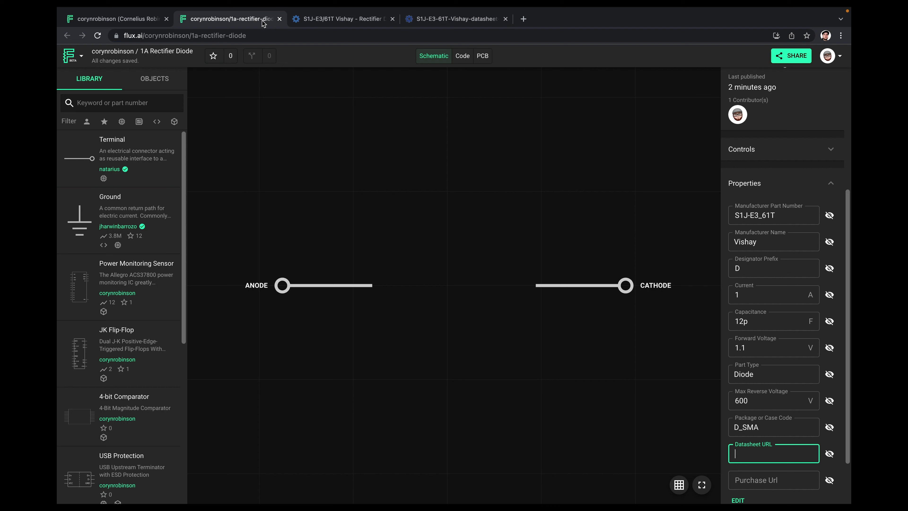
key("ctrl+v")
Copy the address of the Octopart S1J-E3/61T page into the part's Purchase Url property in Flux.
left_click(768, 479)
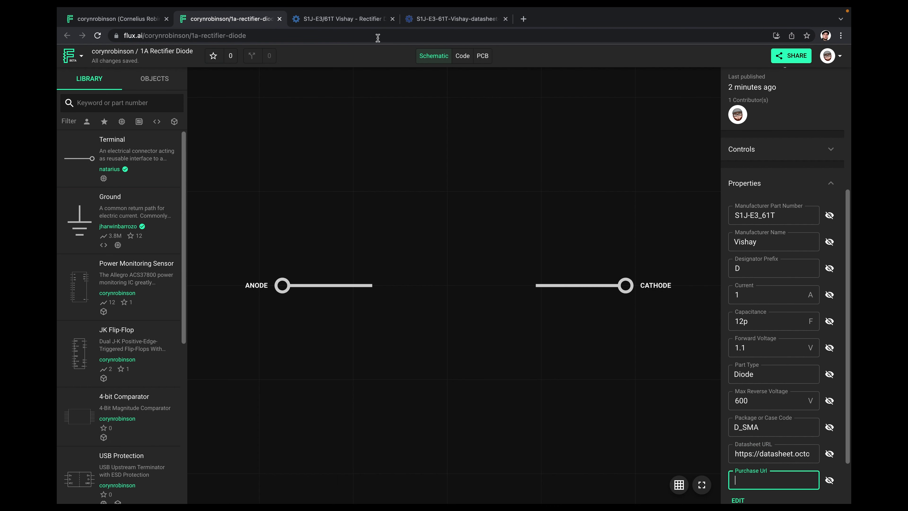
left_click(355, 22)
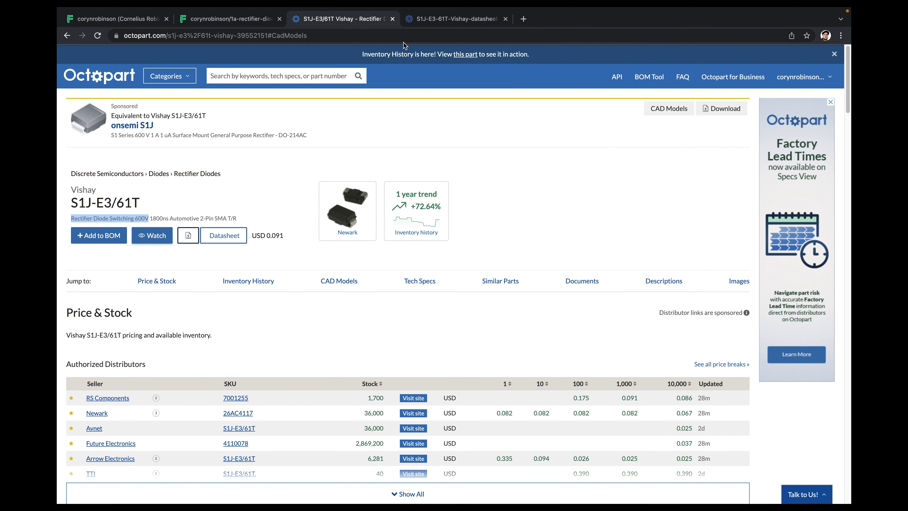
left_click(410, 36)
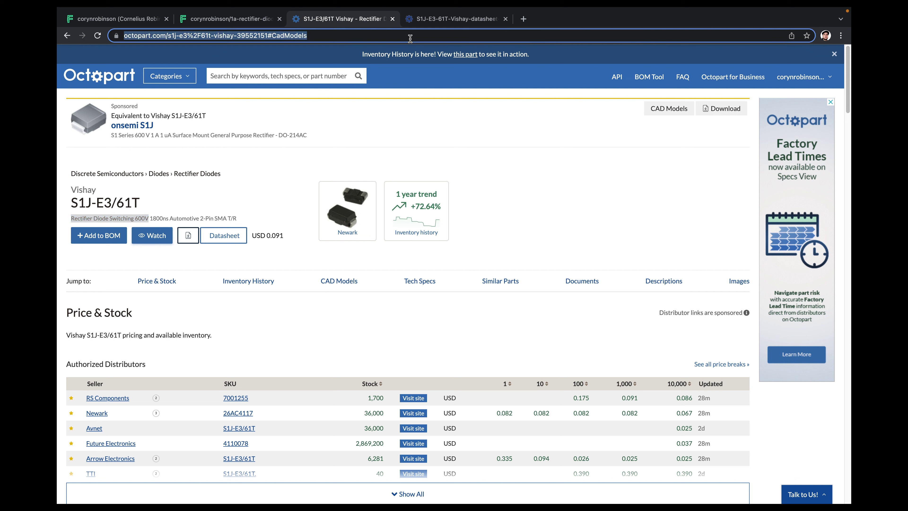
left_click(232, 20)
left_click(774, 482)
key("super+v")
left_click(776, 497)
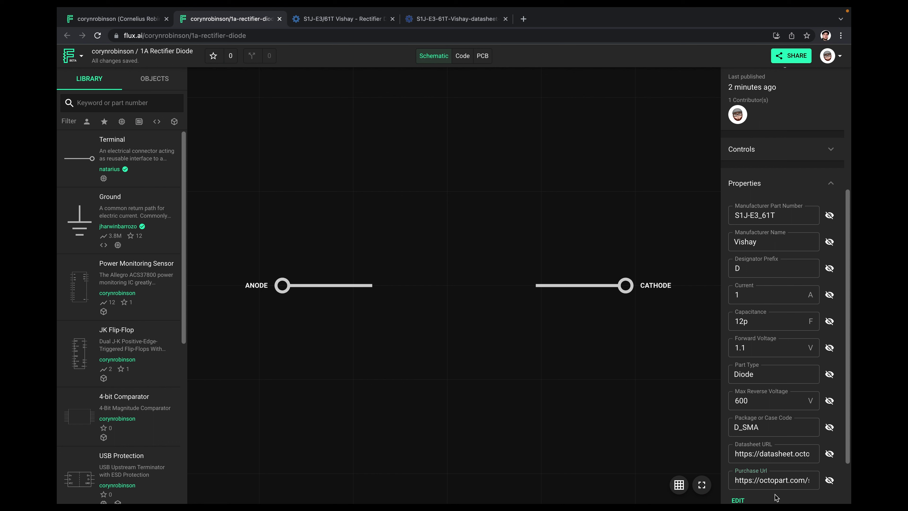
Review the diode's technical specifications on its Octopart page and in the Vishay datasheet.
scroll(776, 493, "down", 3)
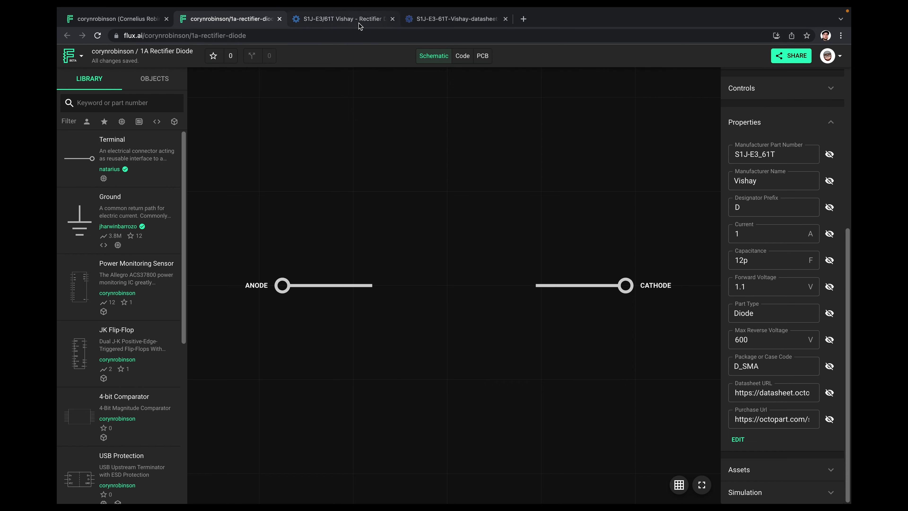
left_click(360, 26)
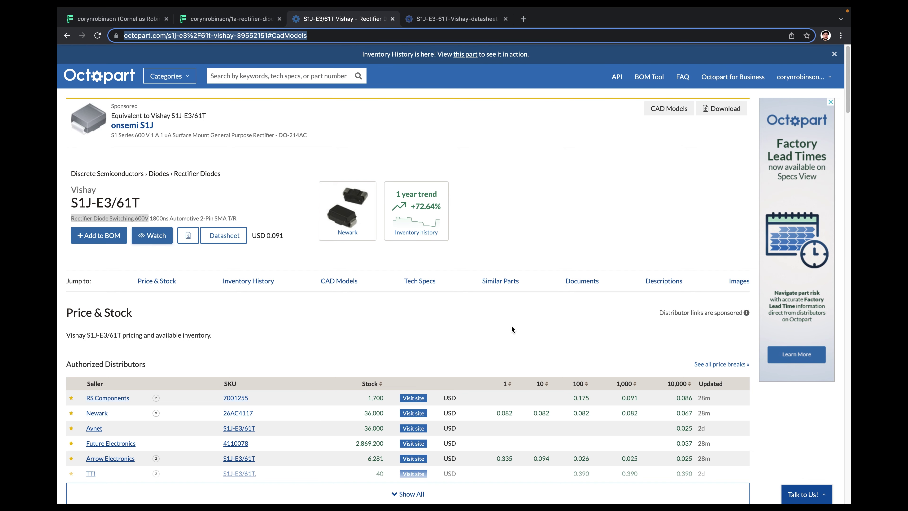
scroll(299, 295, "down", 15)
scroll(294, 300, "down", 10)
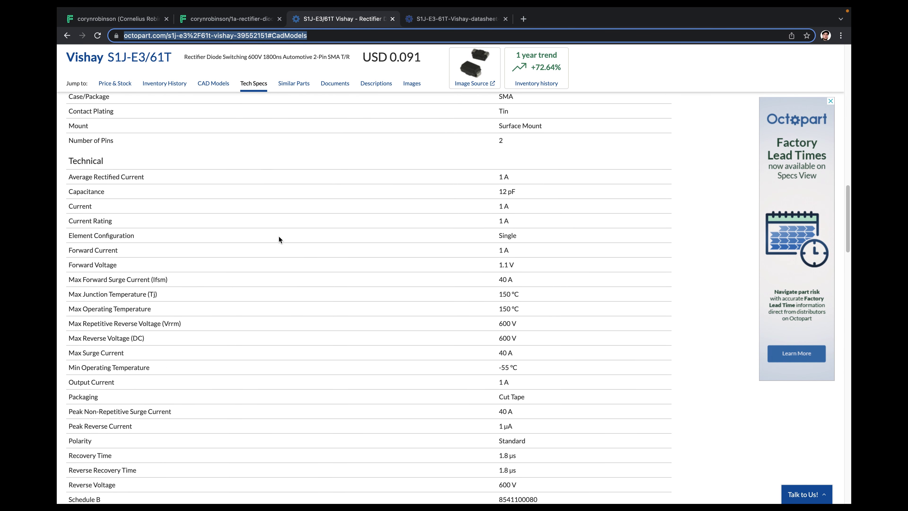
left_click(330, 239)
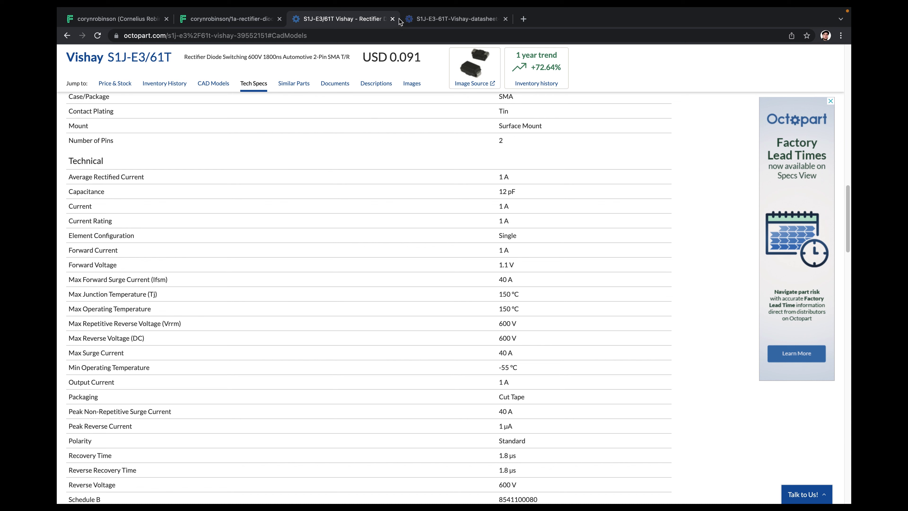
mouse_move(445, 22)
left_click(448, 45)
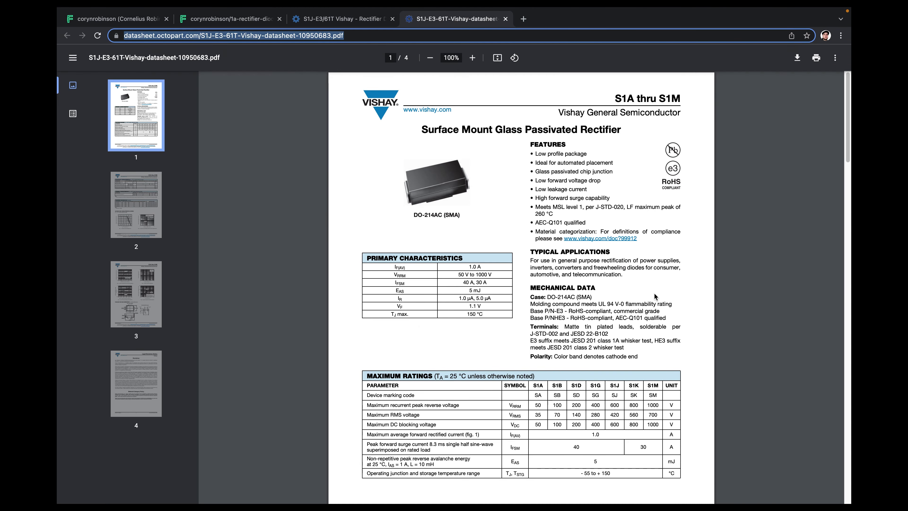
Back in Flux, add diode.svg from the ep3 folder to the part's assets and remove the S1J-E3_61T symbol asset.
left_click(221, 21)
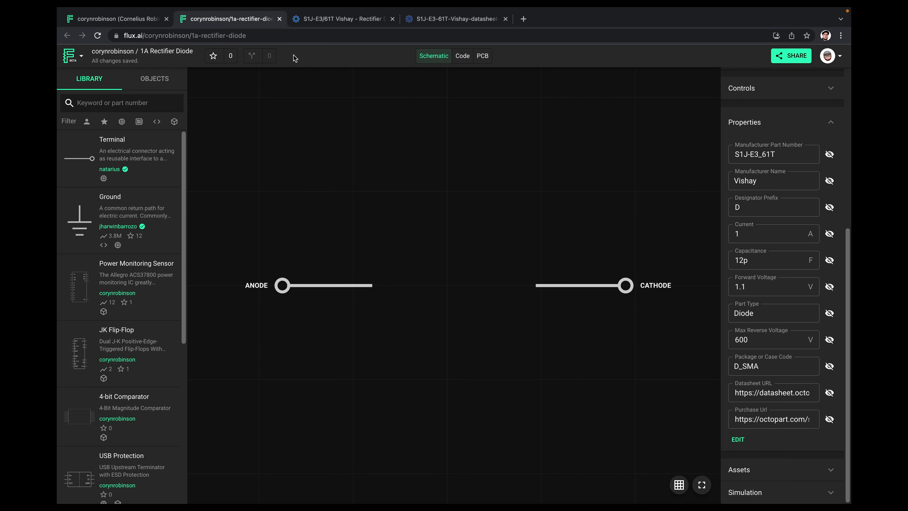
scroll(753, 471, "down", 3)
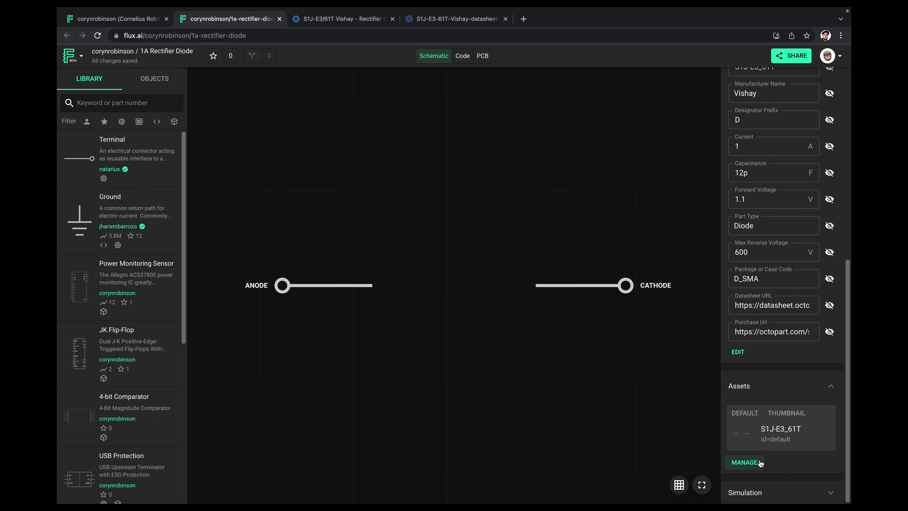
left_click(744, 462)
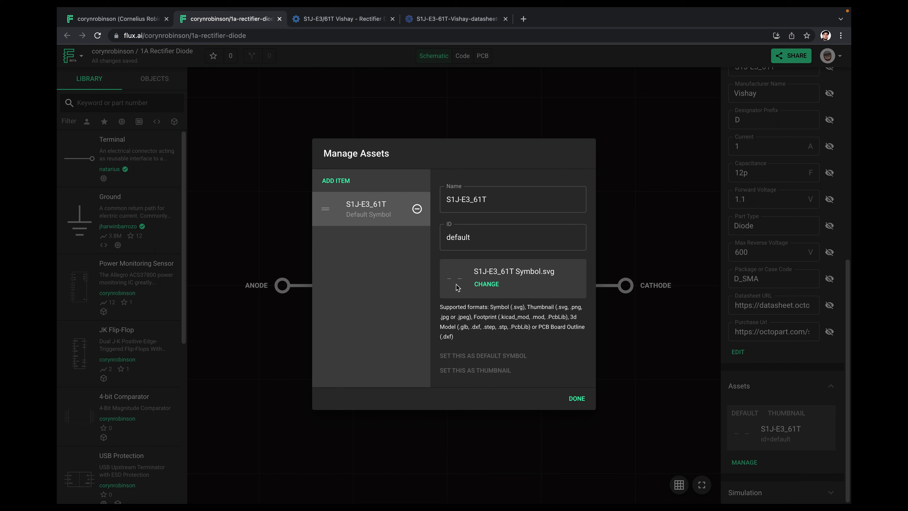
left_click(334, 182)
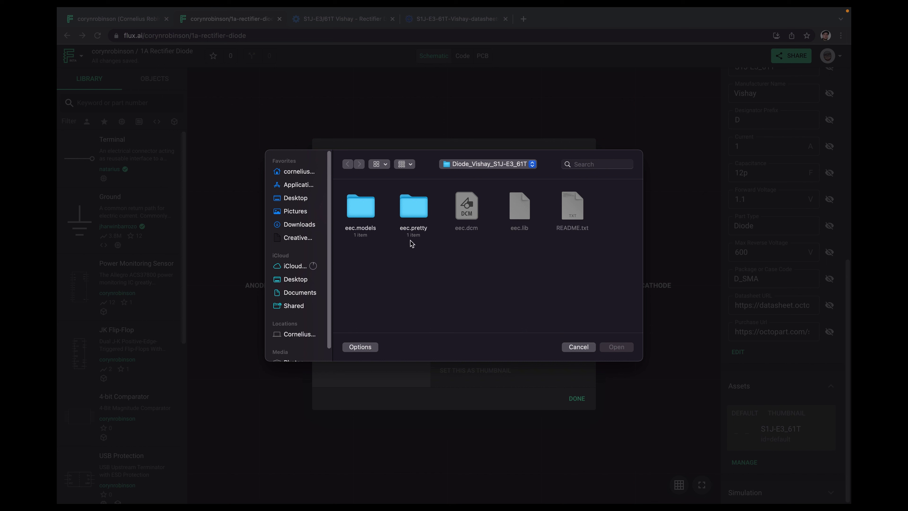
left_click(473, 165)
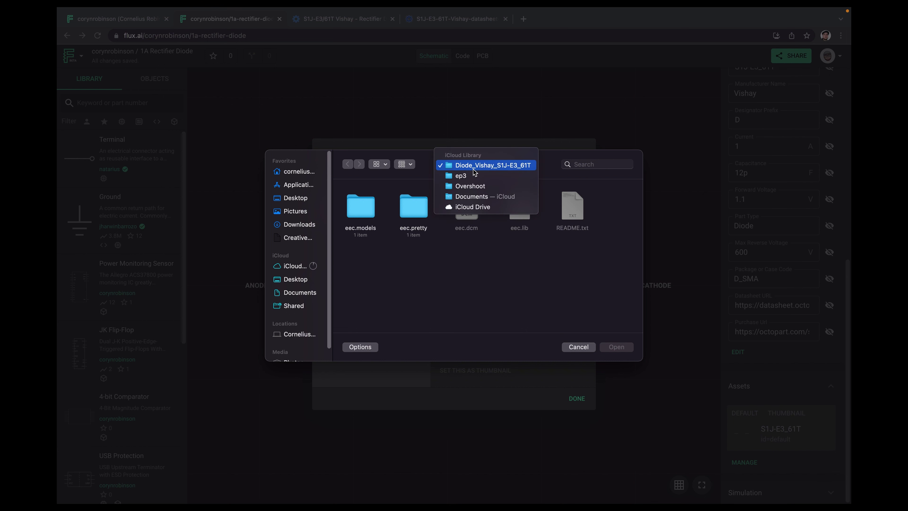
left_click(474, 176)
left_click(470, 215)
double_click(470, 215)
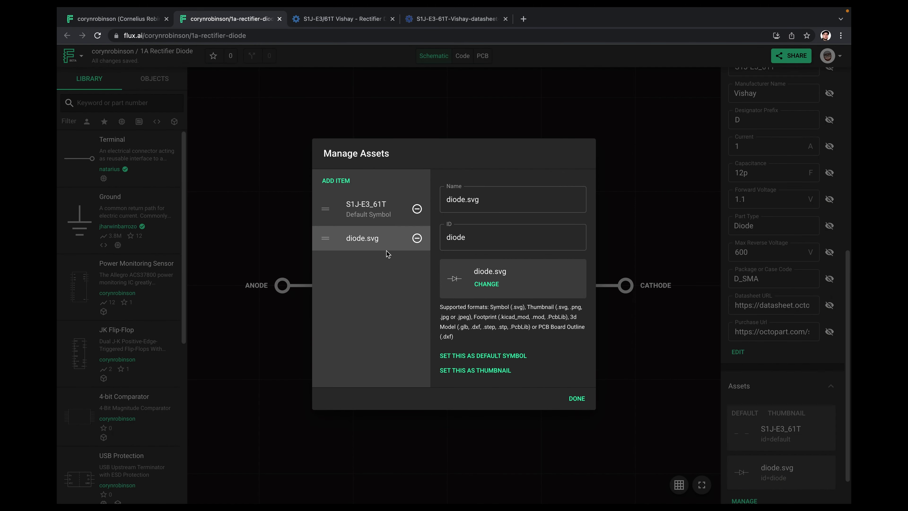
left_click(418, 210)
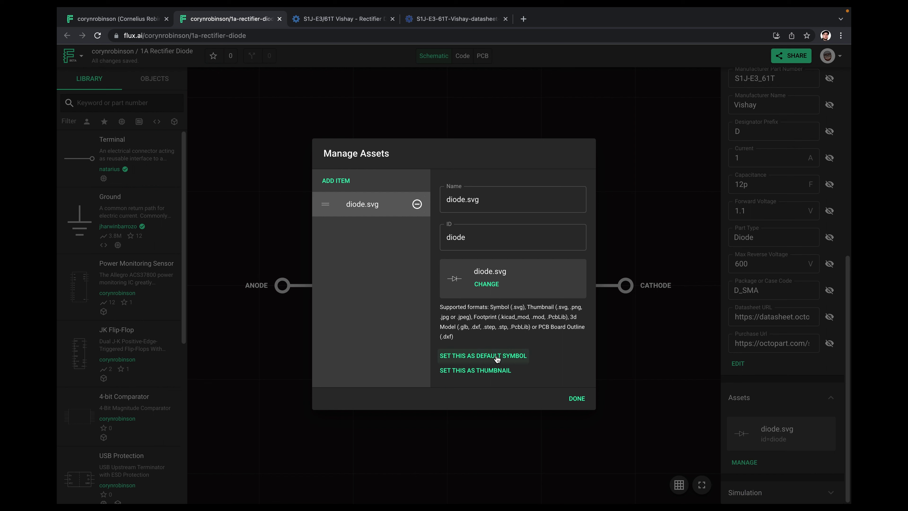
Set diode.svg as the part's default symbol and as its thumbnail.
left_click(483, 356)
left_click(475, 370)
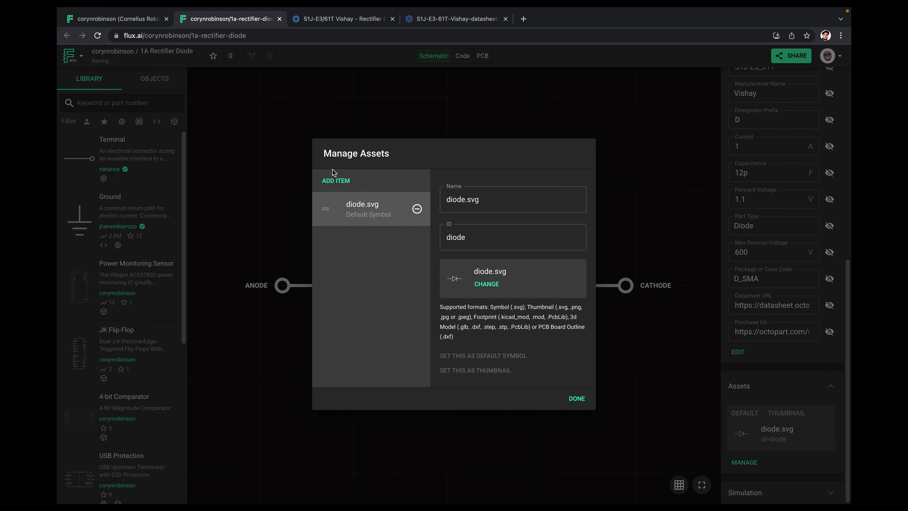
Add 61T.step from the Vishay_-_S1J-E3 folder inside eec.models to the assets as the part's 3D model.
left_click(338, 181)
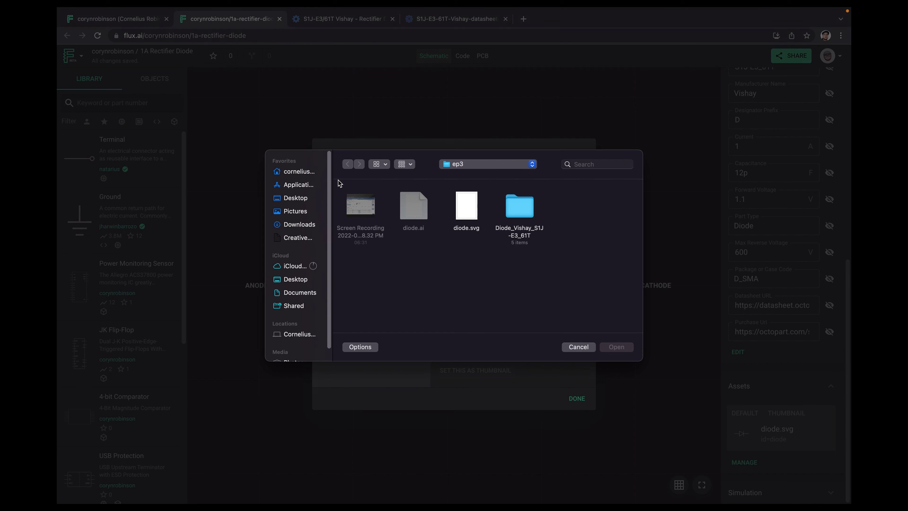
left_click(509, 211)
double_click(510, 211)
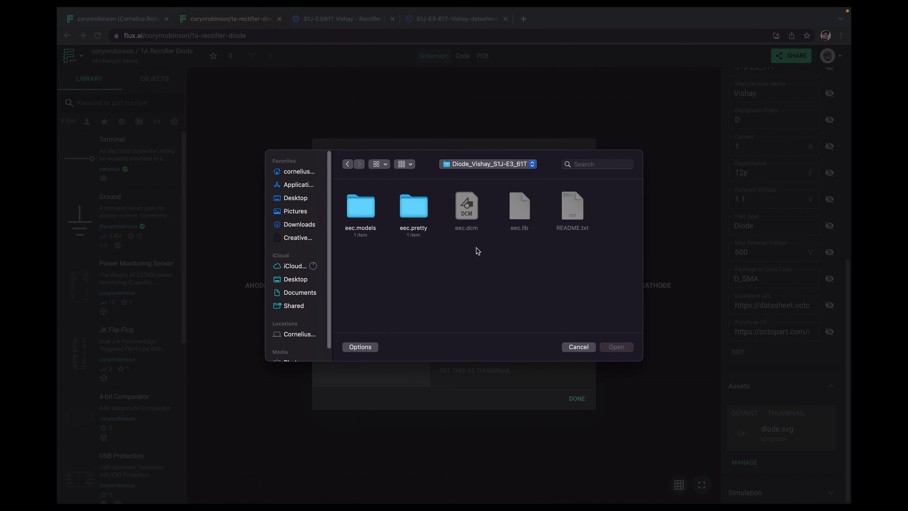
double_click(368, 210)
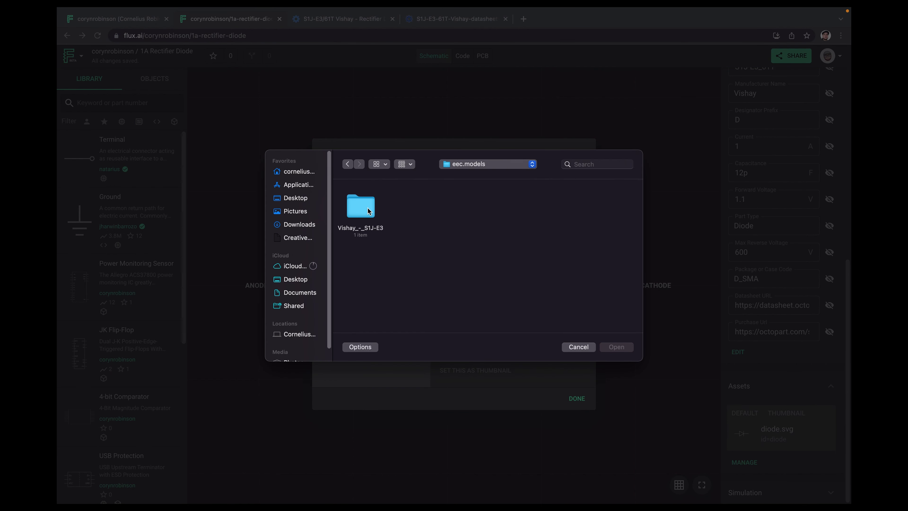
left_click(371, 208)
double_click(371, 207)
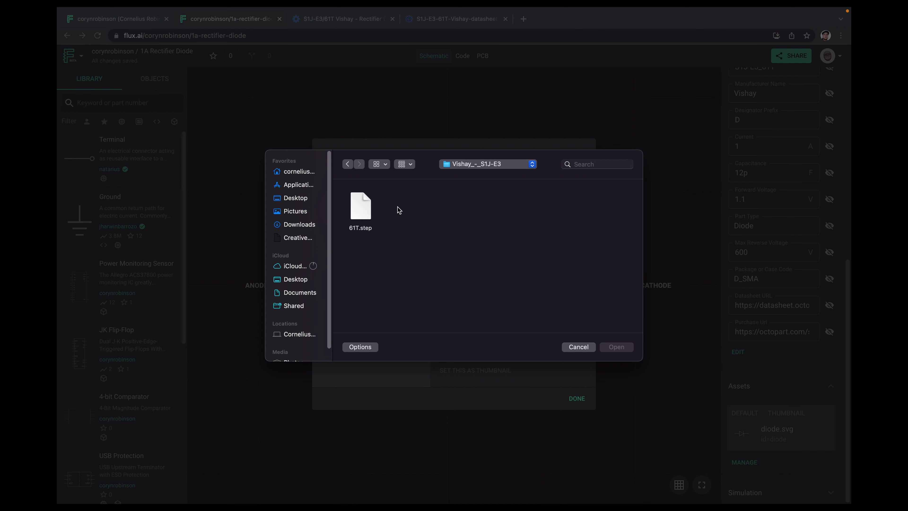
double_click(360, 209)
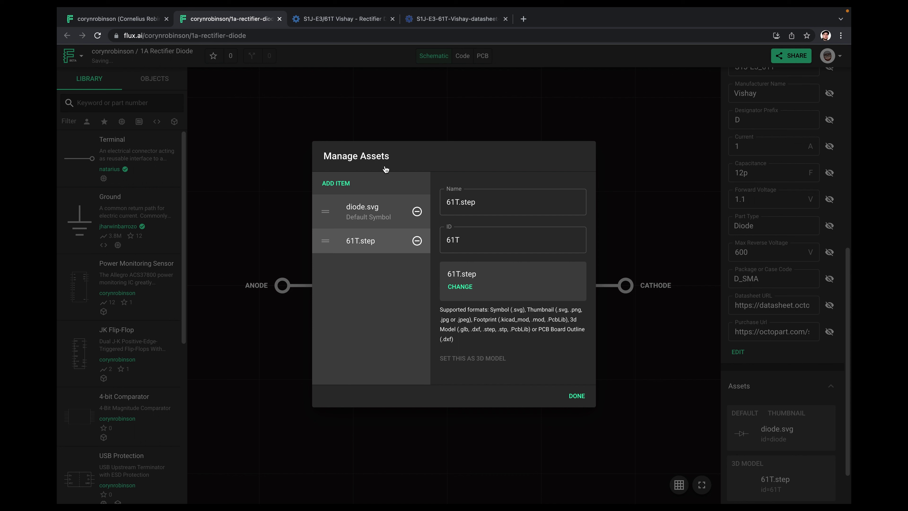
Add Vishay-95400-07_2010-0-0.kicad_mod from the Diode_Vishay_S1J-E3_61T folder as the part's footprint and finish managing assets.
left_click(379, 177)
left_click(488, 164)
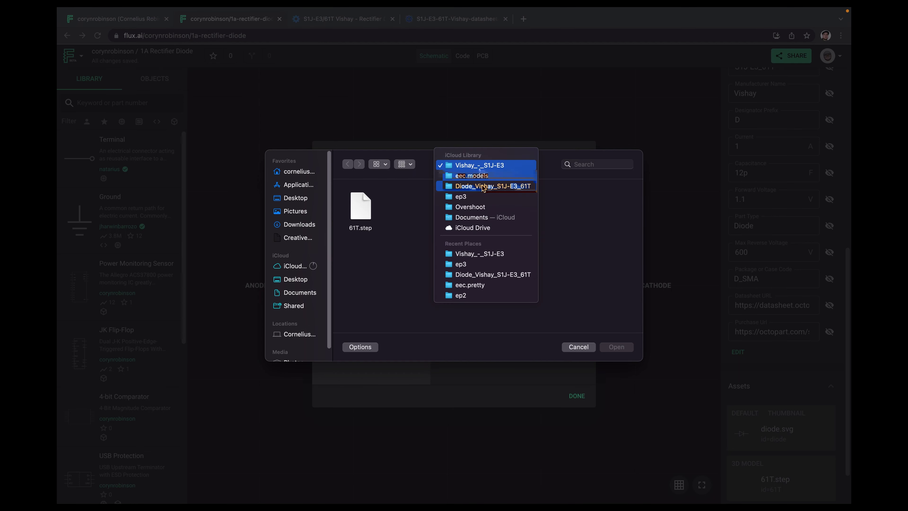
left_click(479, 185)
double_click(414, 202)
double_click(363, 206)
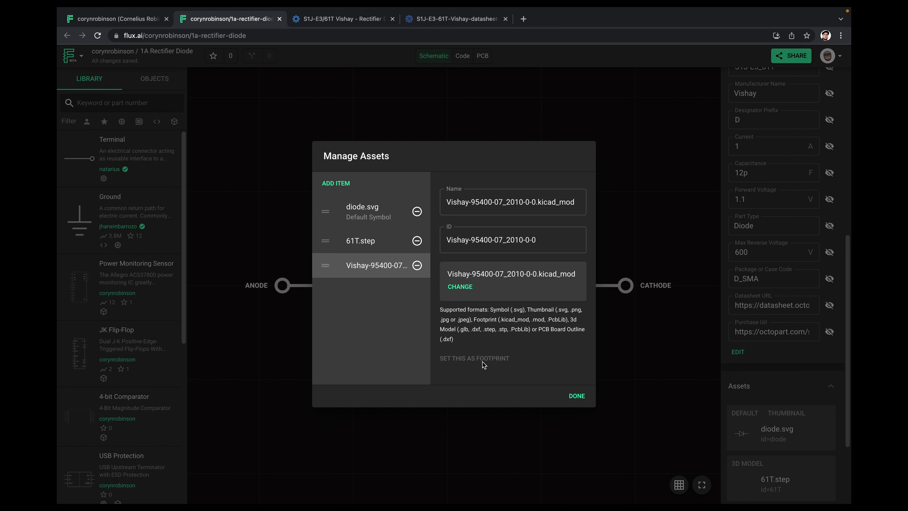
left_click(409, 252)
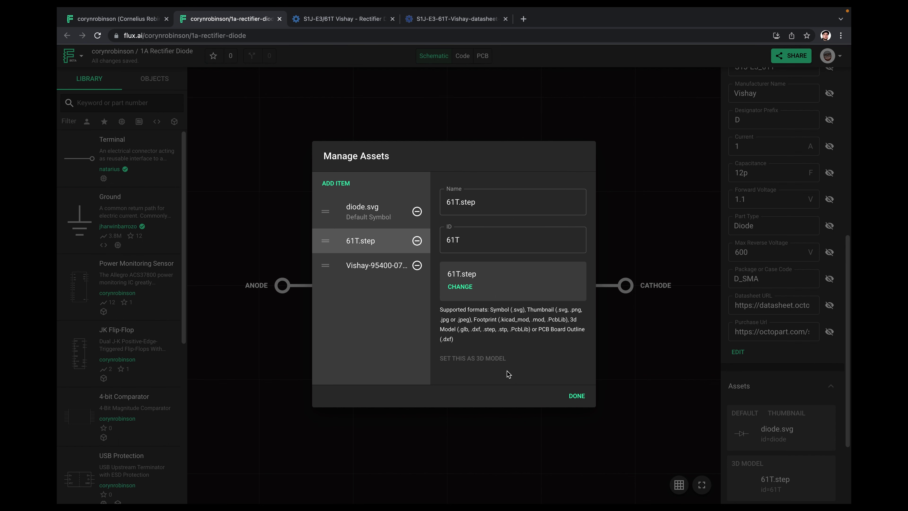
left_click(578, 395)
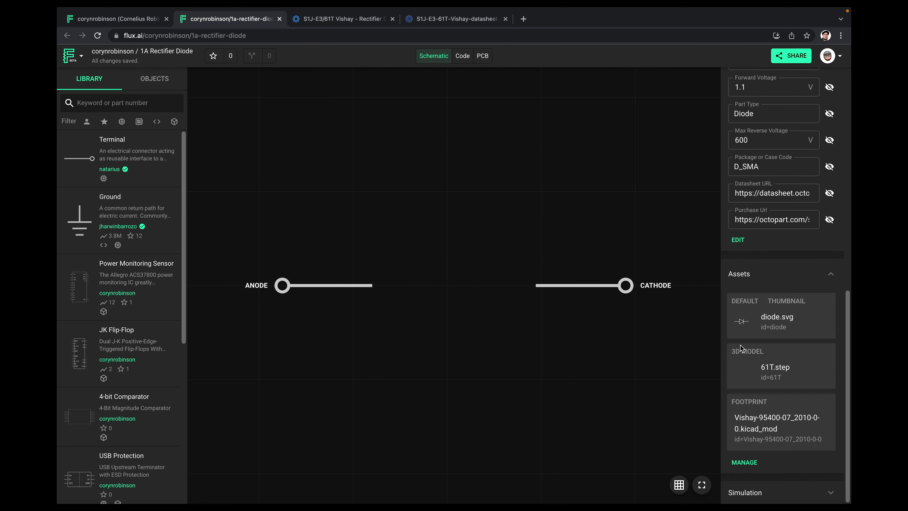
Publish the 1A Rectifier Diode part with its new symbol, 3D model and footprint assets, leaving the notes empty.
scroll(741, 348, "up", 10)
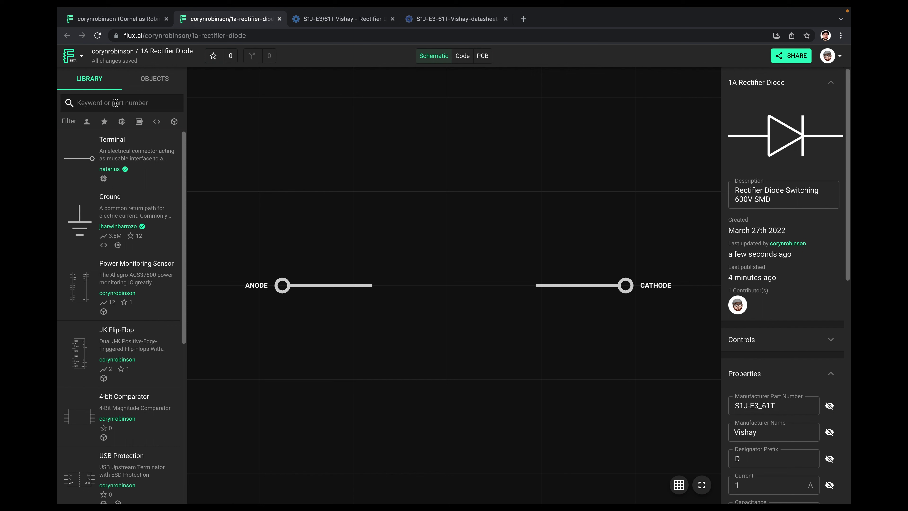
left_click(79, 57)
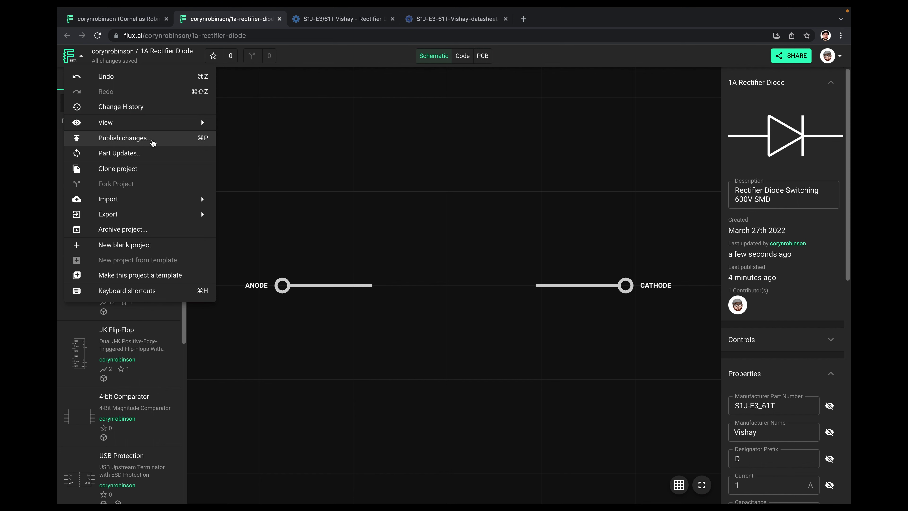
left_click(153, 140)
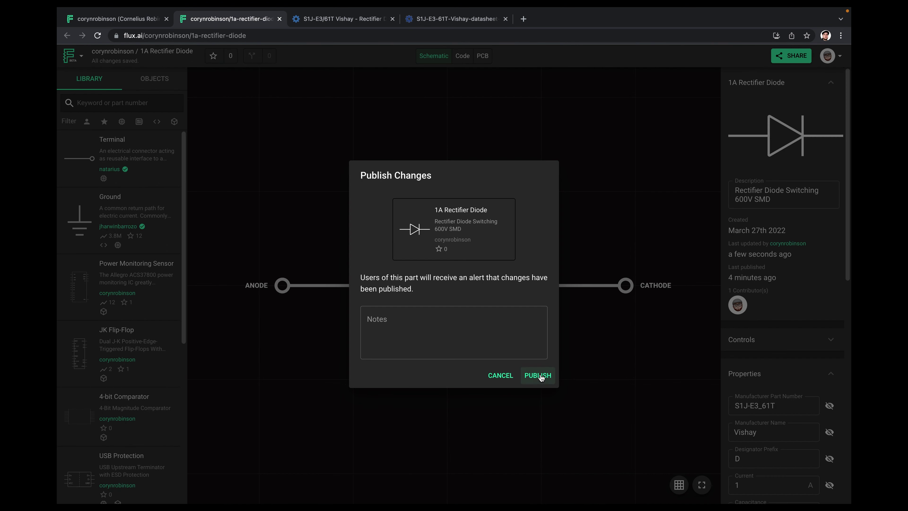
left_click(538, 375)
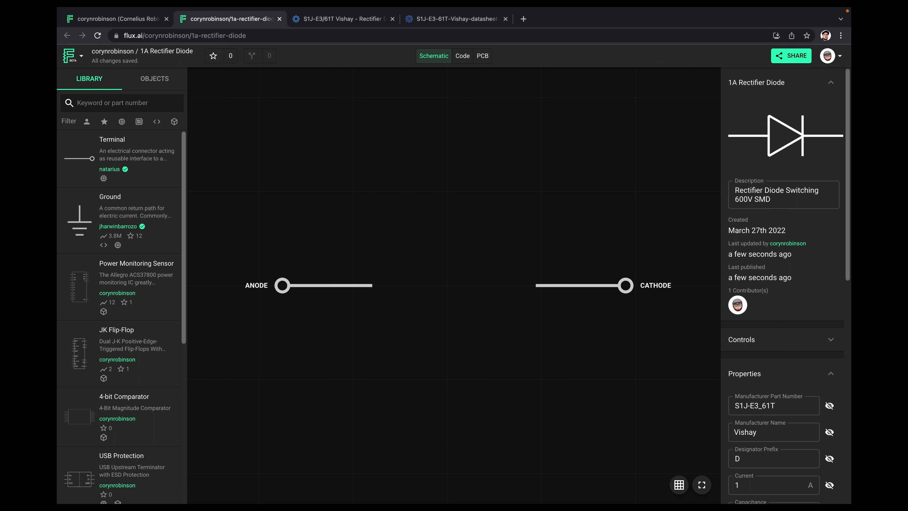
Search the library for "1 rectifi", place the 1A Rectifier Diode below the terminals in the schematic, and reload the page.
type("1 re")
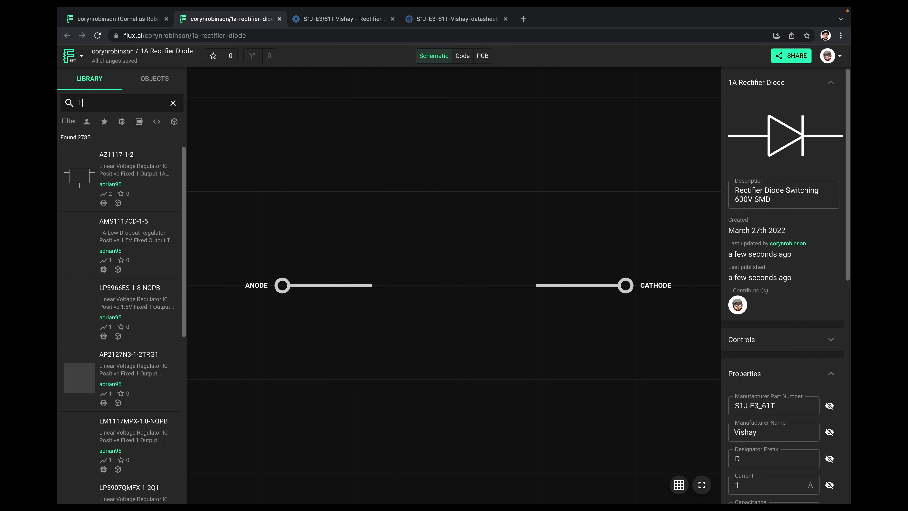
type("ctifi")
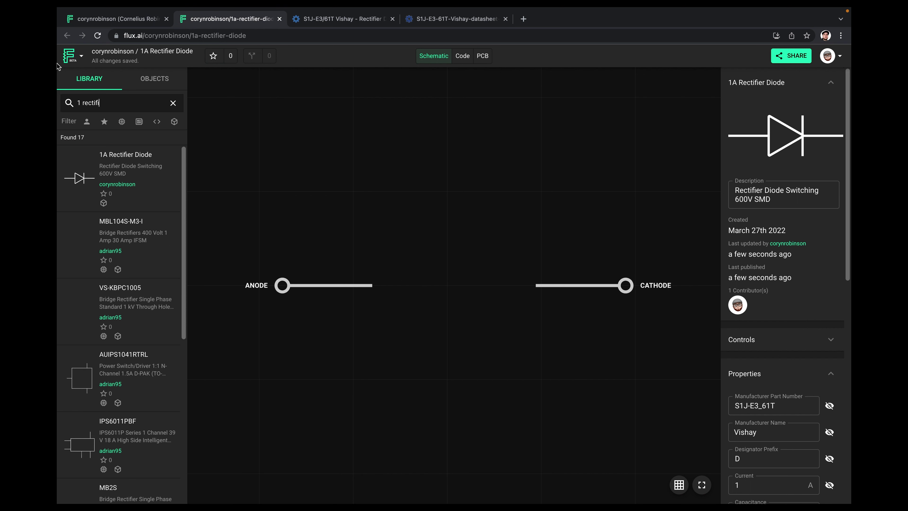
left_click_drag(121, 166, 515, 379)
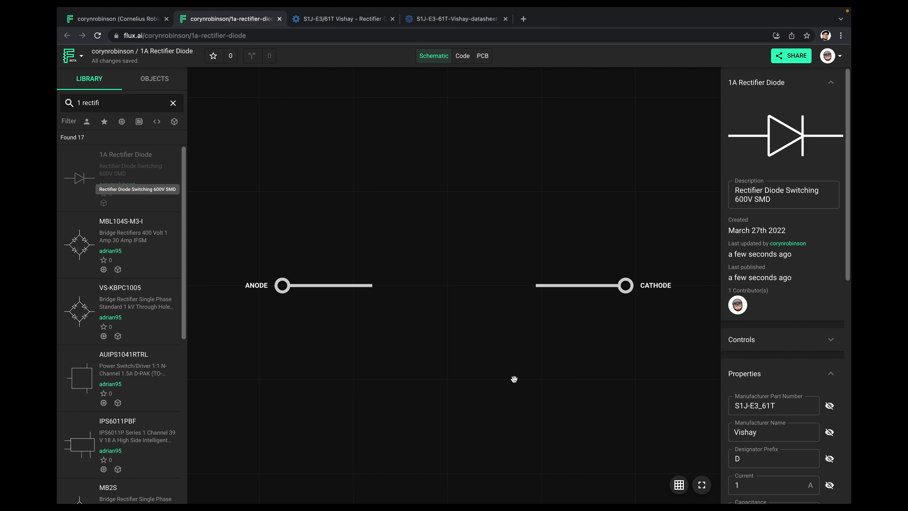
left_click(622, 389)
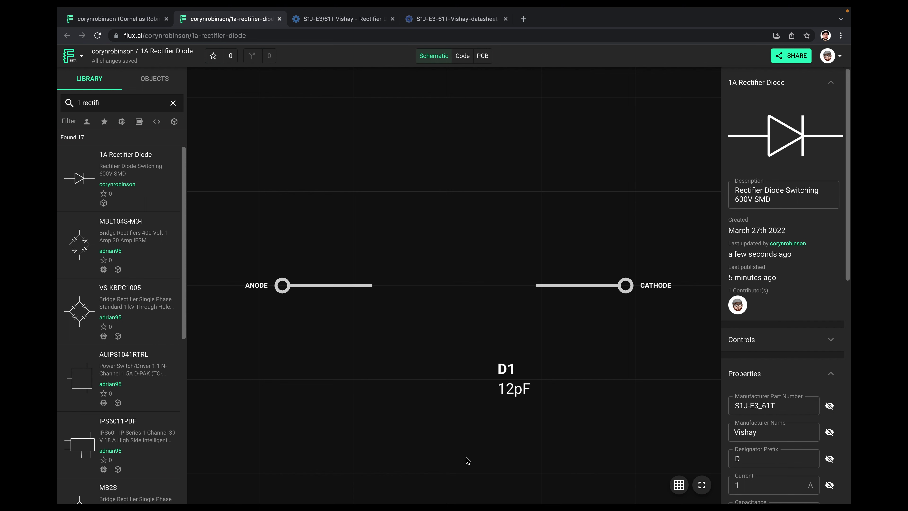
left_click(98, 35)
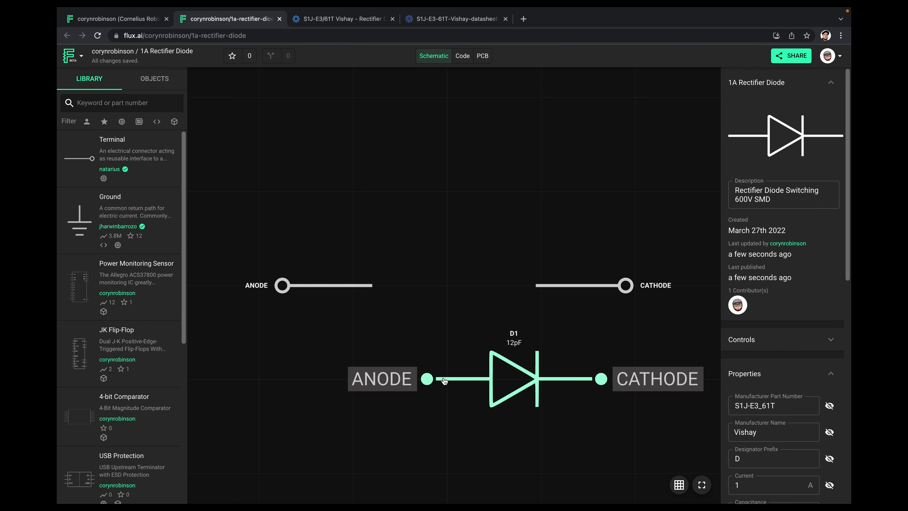
Test a wire on the placed diode's anode pin and set the ANODE terminal's Symbol Pin Position X to -25.5.
mouse_move(426, 378)
left_mouse_down()
mouse_move(362, 379)
mouse_move(372, 379)
left_mouse_up()
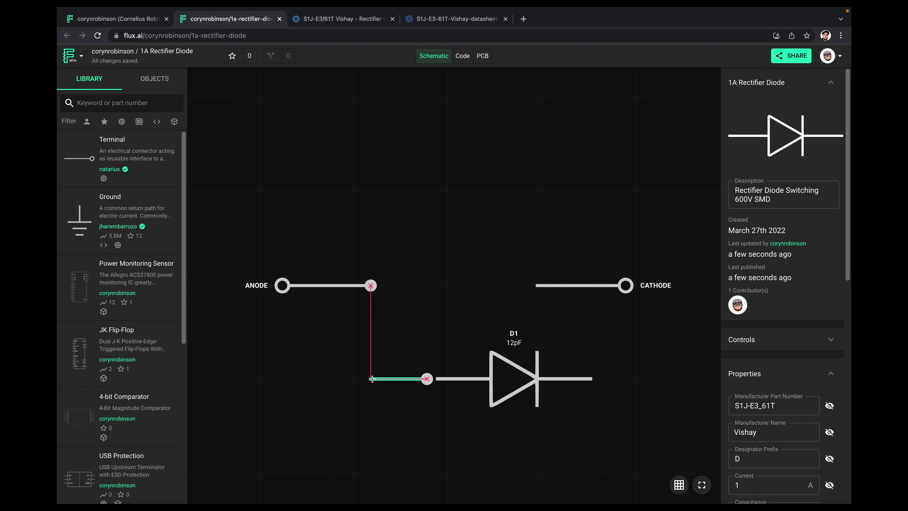
left_click_drag(370, 379, 427, 381)
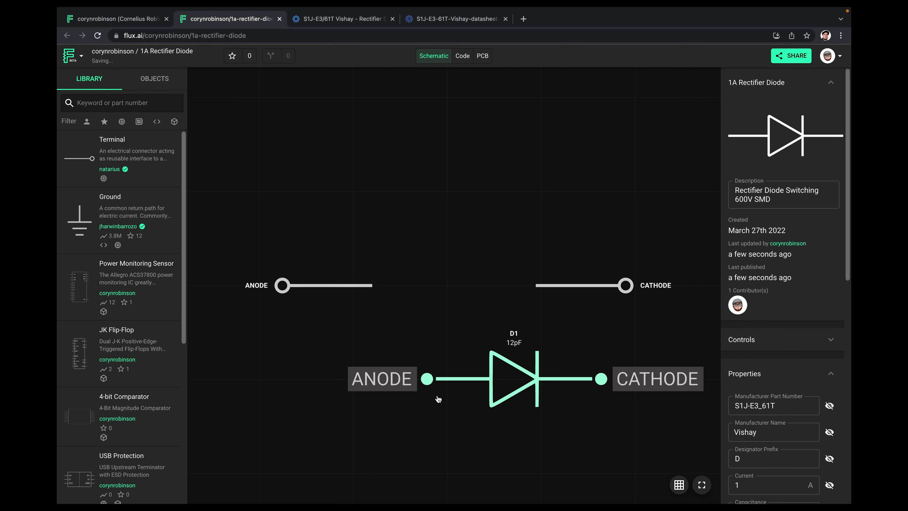
left_click(336, 290)
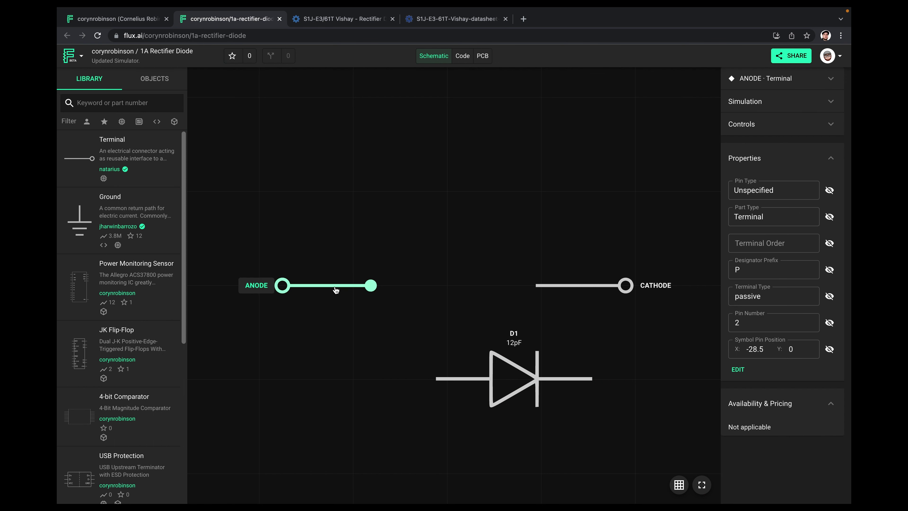
left_click(763, 349)
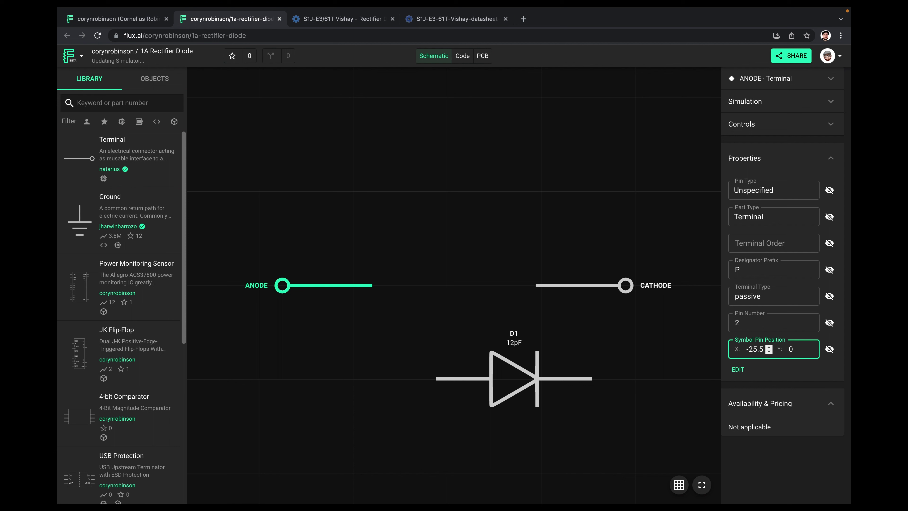
left_click(658, 357)
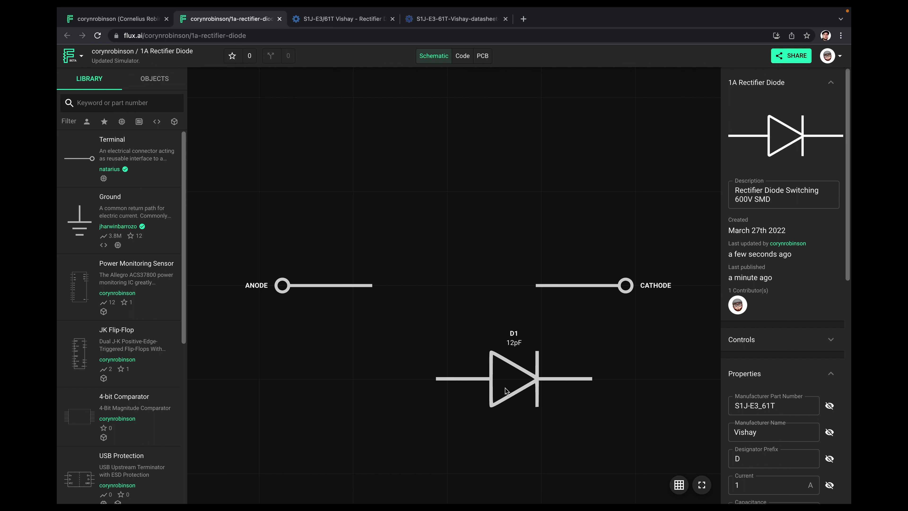
Set the CATHODE terminal's Symbol Pin Position X to 25.5.
left_click(586, 286)
left_click(755, 322)
key("BackSpace")
type("5.5")
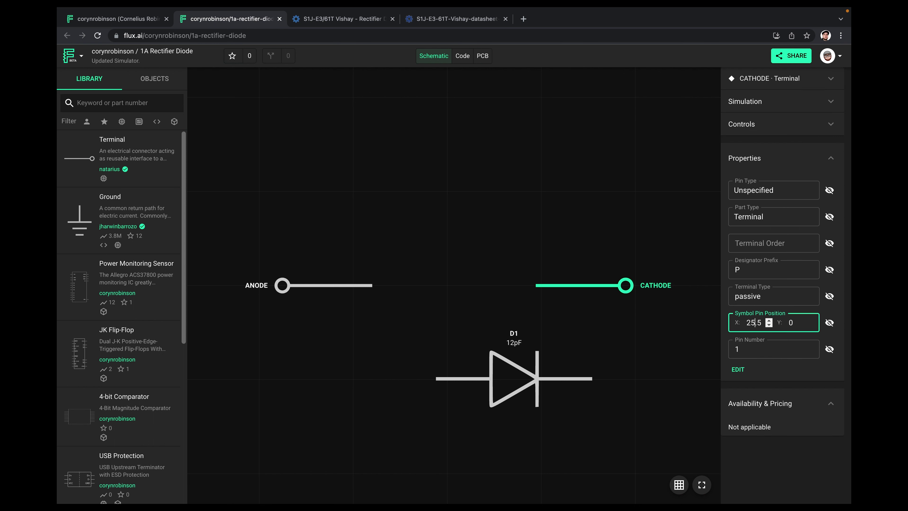
left_click(638, 333)
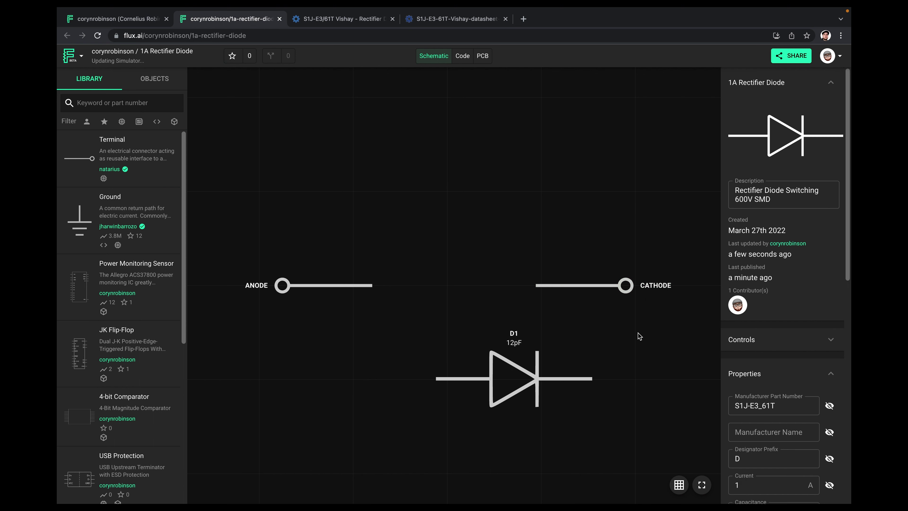
Publish the terminals' symbol pin position changes without notes.
left_click(510, 375)
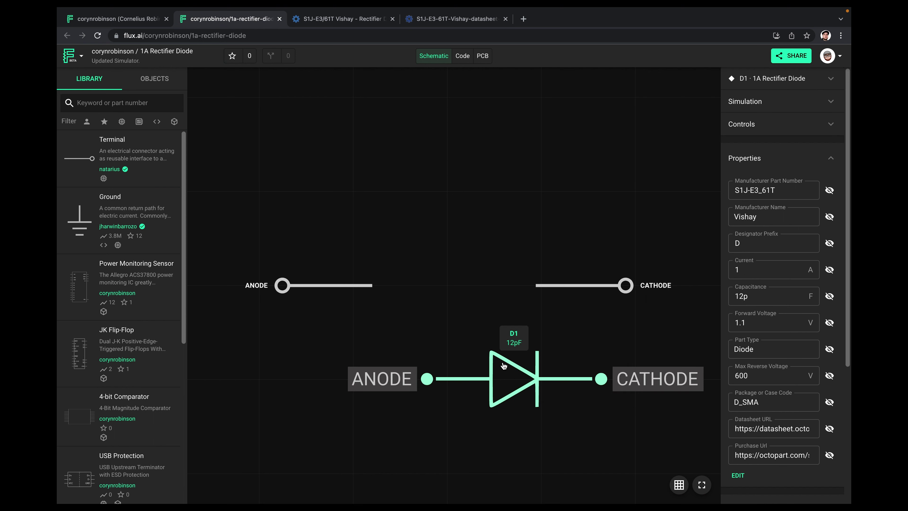
left_click(355, 196)
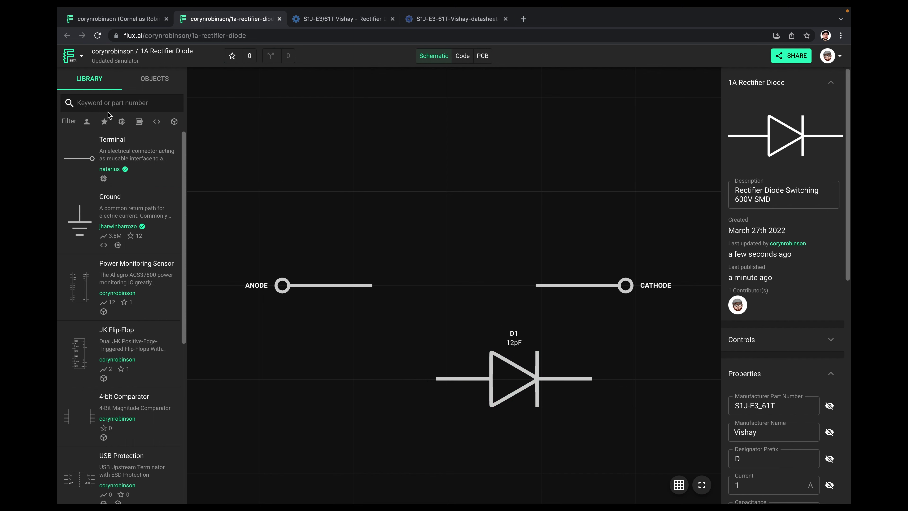
left_click(72, 60)
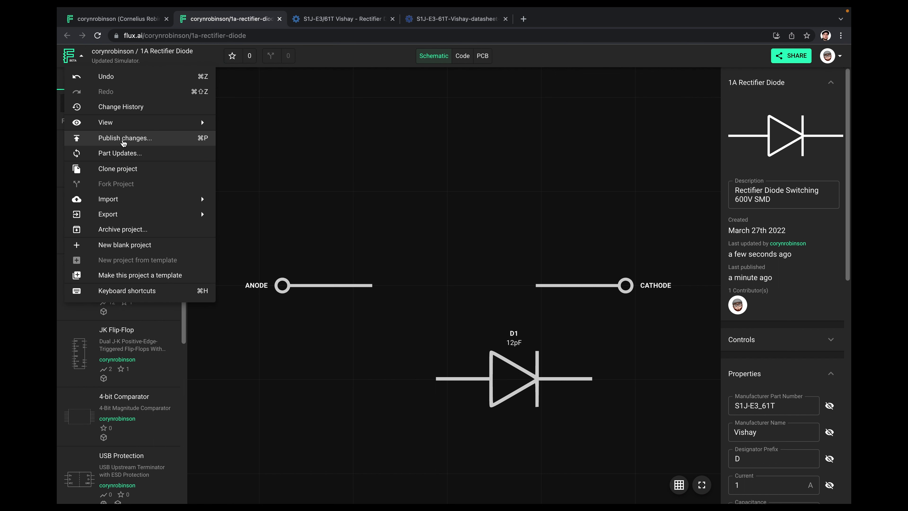
left_click(124, 143)
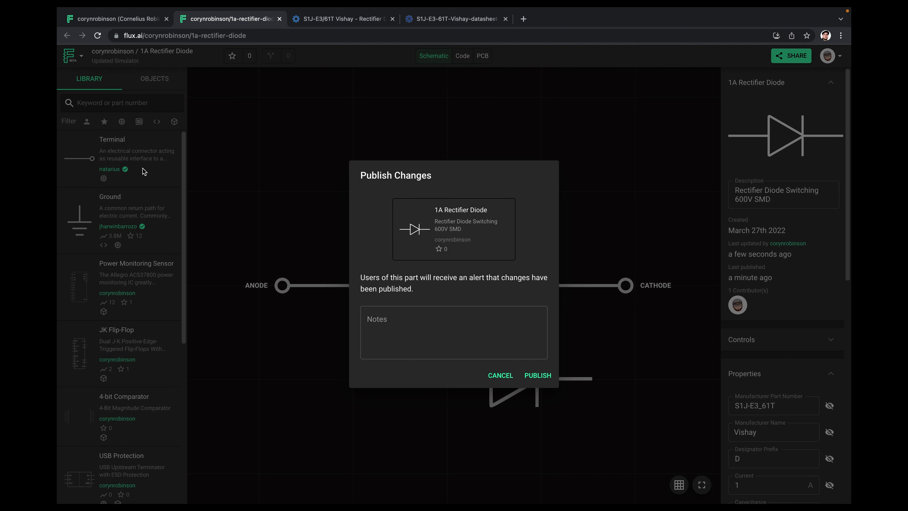
left_click(535, 376)
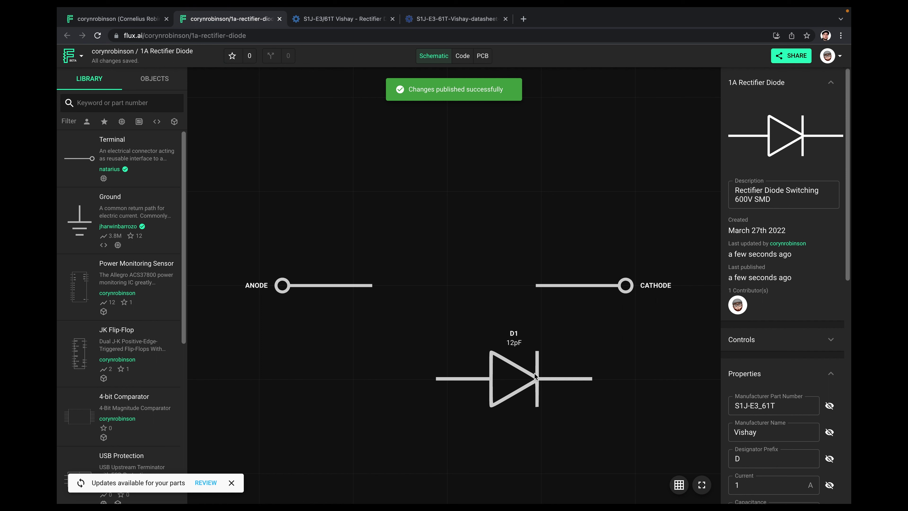
Update the placed D1 diode to the latest published version through the part updates and test its anode pin.
left_click(205, 483)
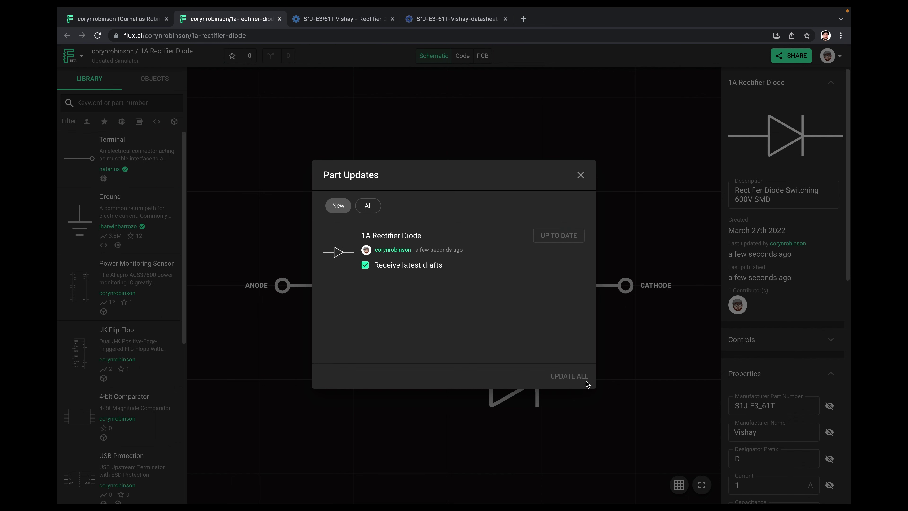
left_click(580, 175)
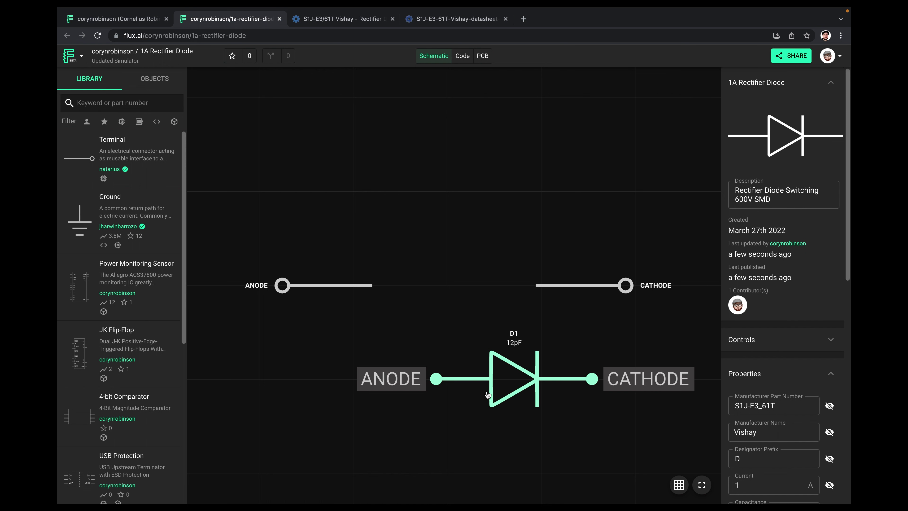
left_click_drag(440, 380, 323, 418)
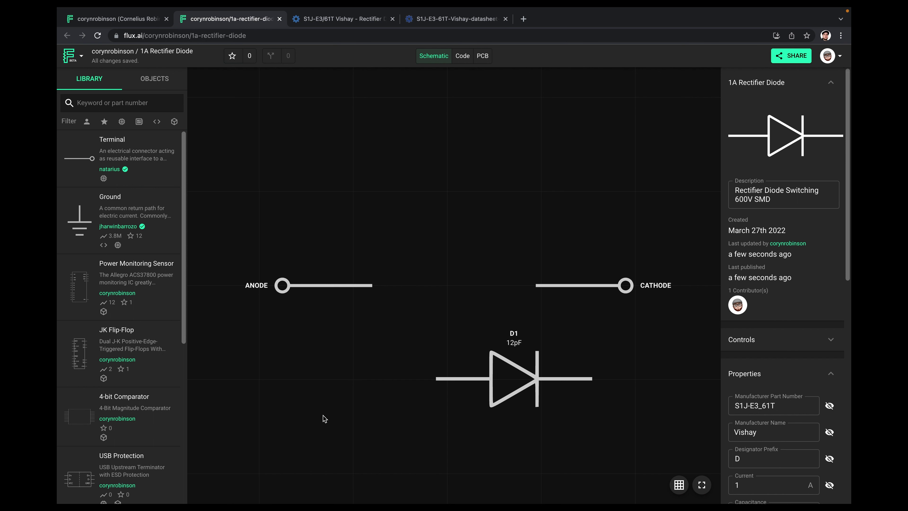
Look over the part's properties and assets, and publish the 1A Rectifier Diode once more without notes.
scroll(791, 430, "down", 10)
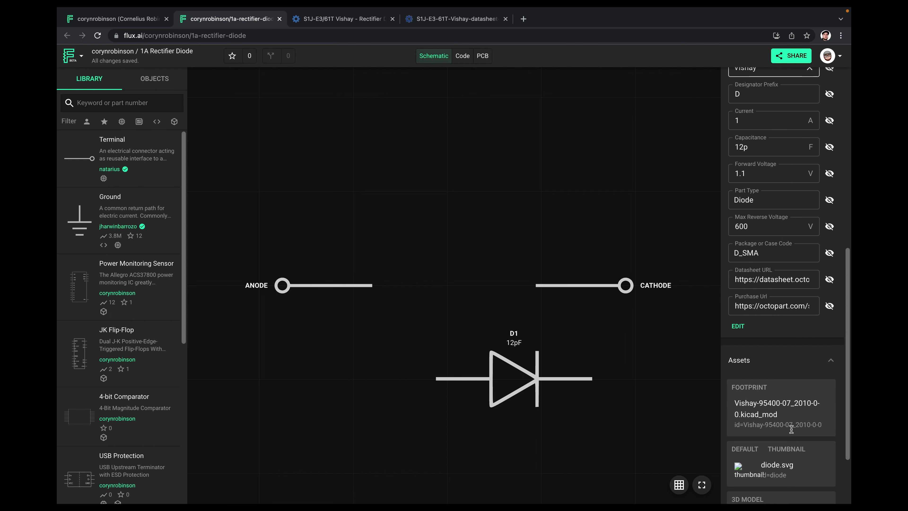
scroll(791, 432, "up", 10)
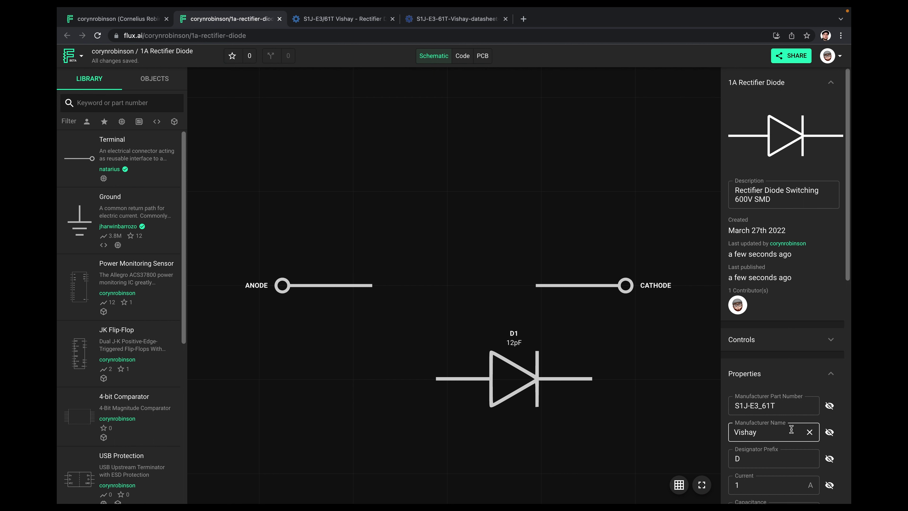
left_click(80, 61)
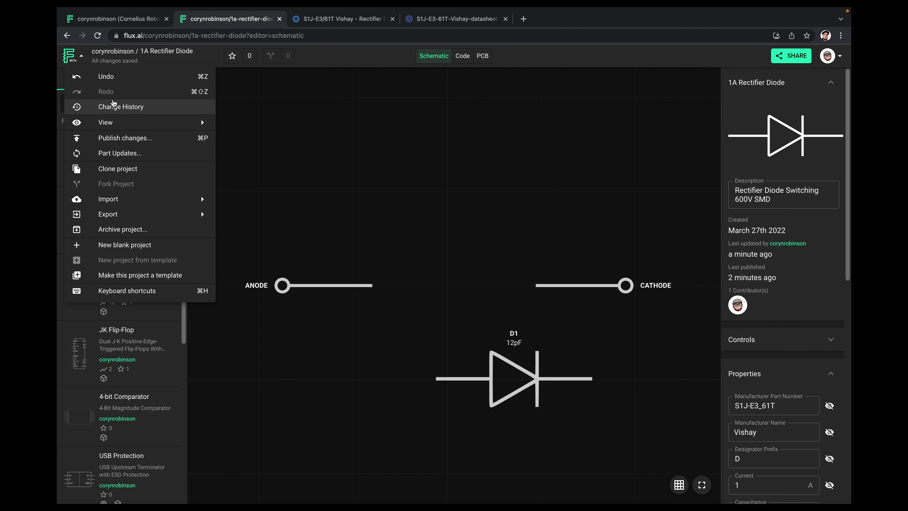
left_click(137, 141)
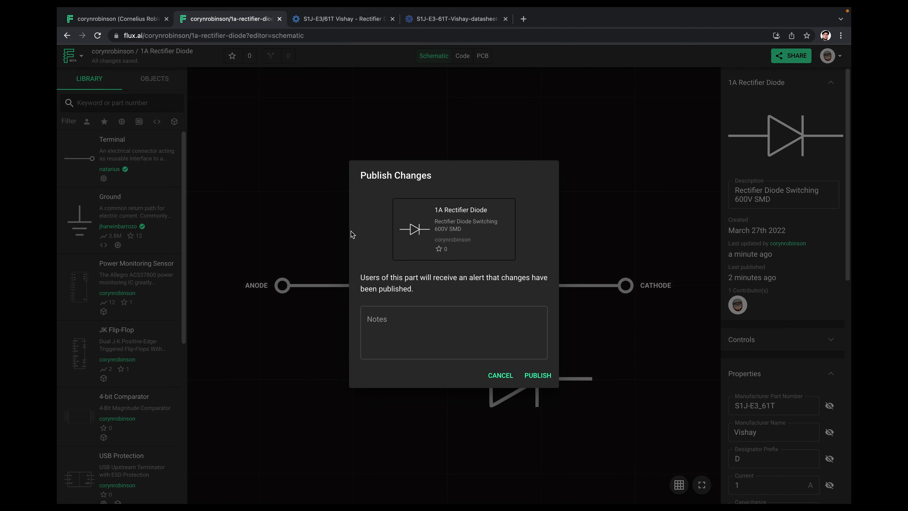
left_click(538, 375)
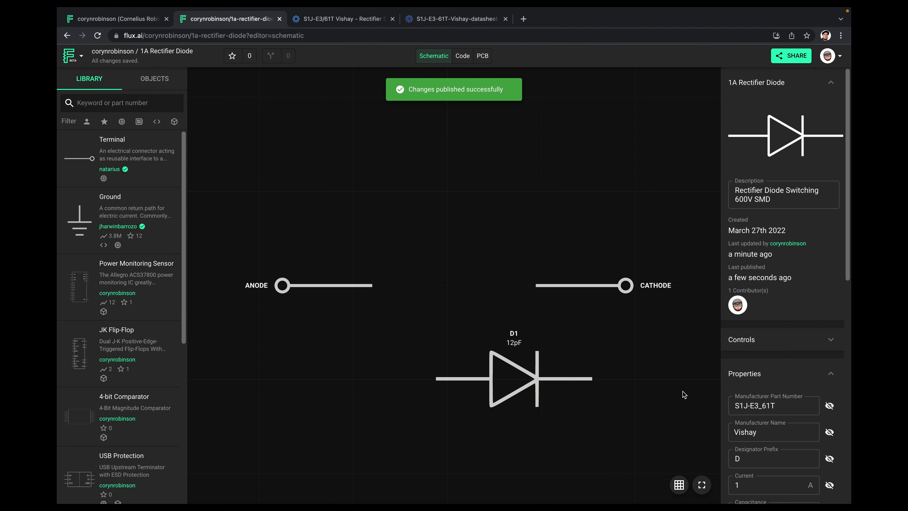